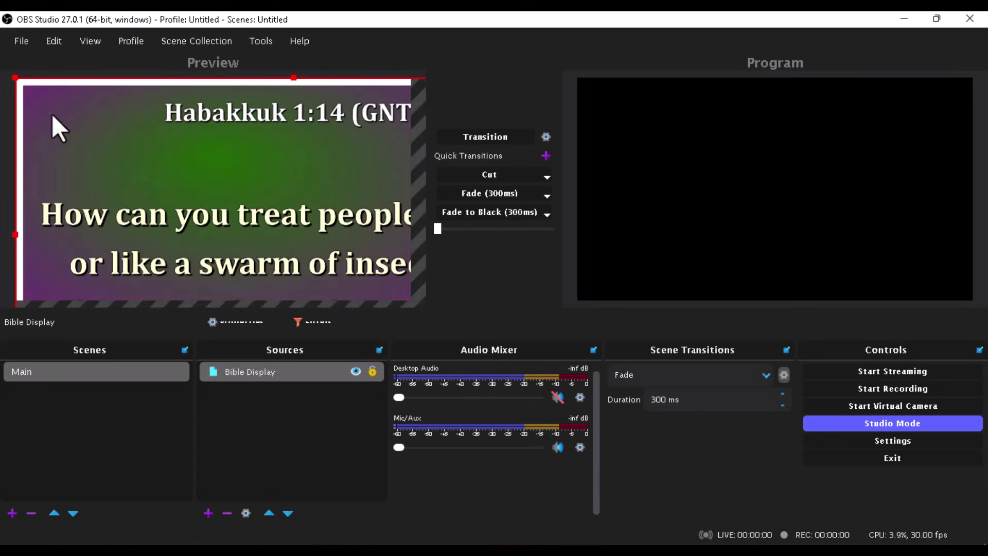
Stretch the Bible Display source to fill the canvas and transition it live to Program.
drag(18, 75, 66, 122)
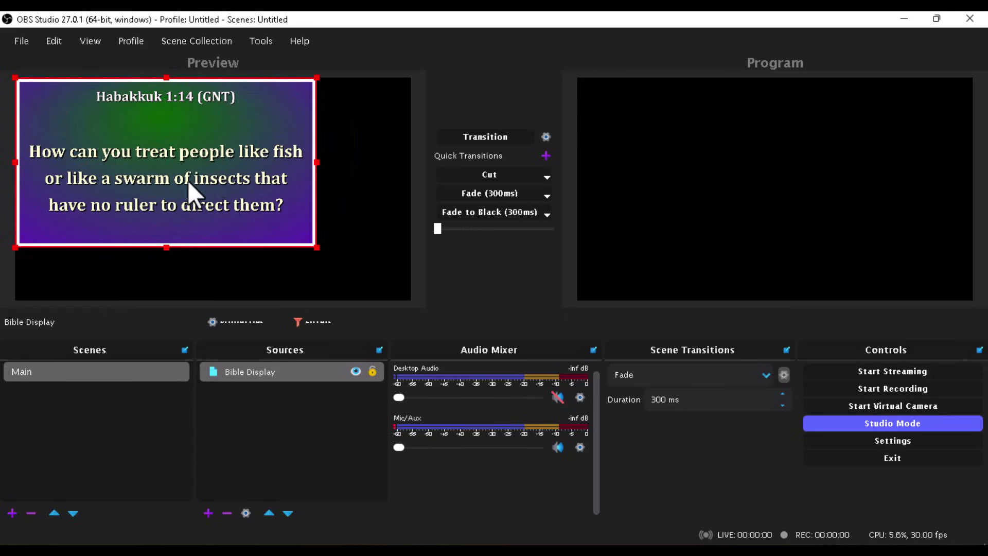
drag(317, 248, 400, 295)
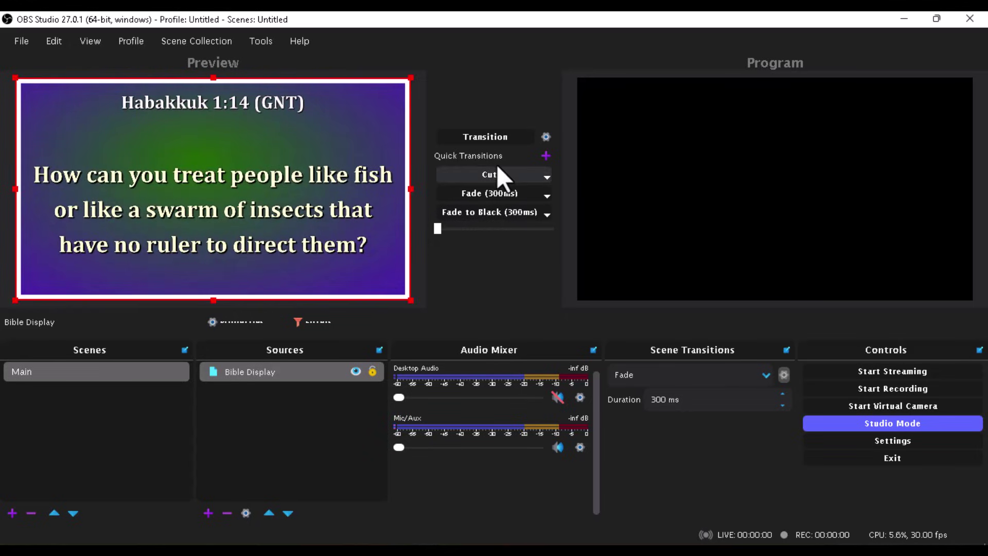
click(492, 137)
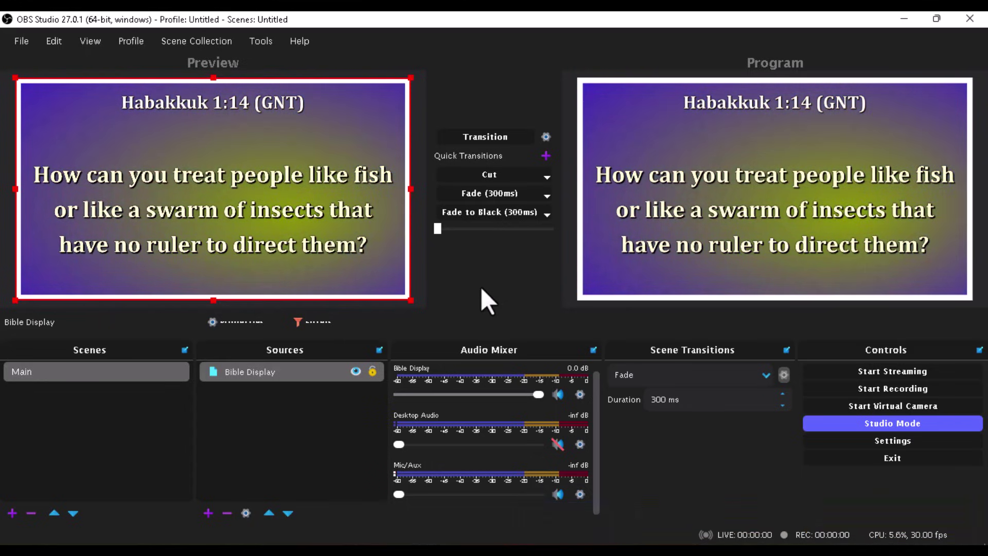
click(208, 513)
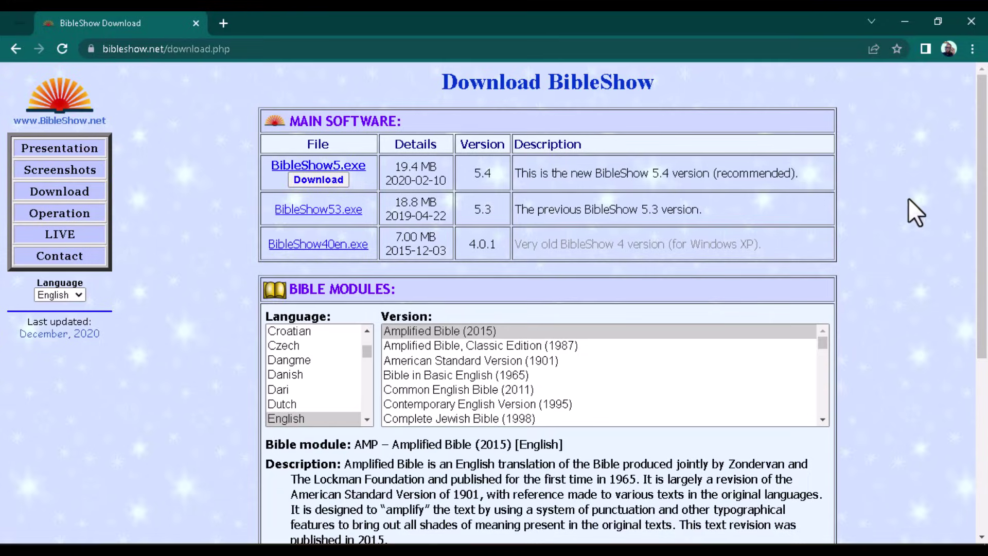
In a new tab, search Google for 'obs ndi plugin' and open the obs-ndi page on obsproject.com.
click(224, 23)
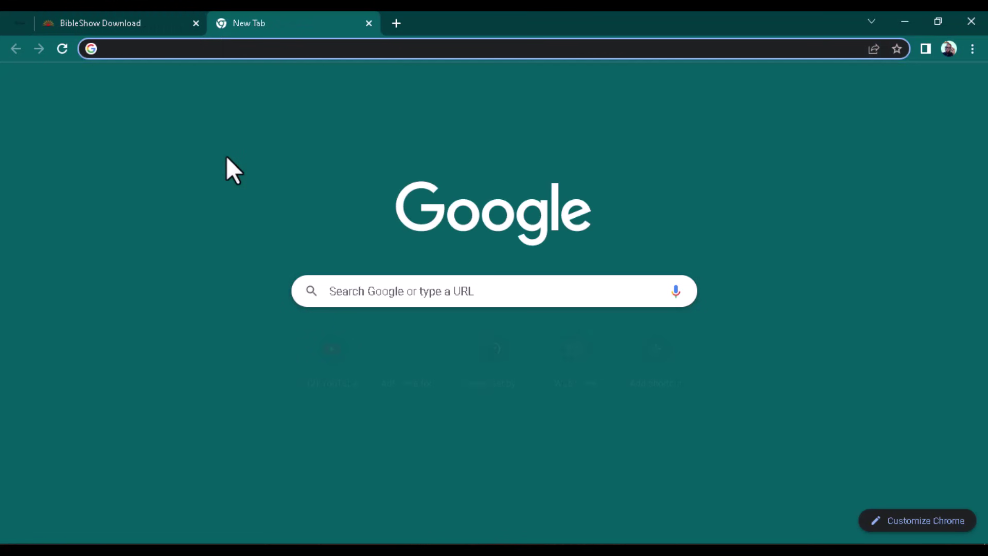
text(o)
key(BackSpace)
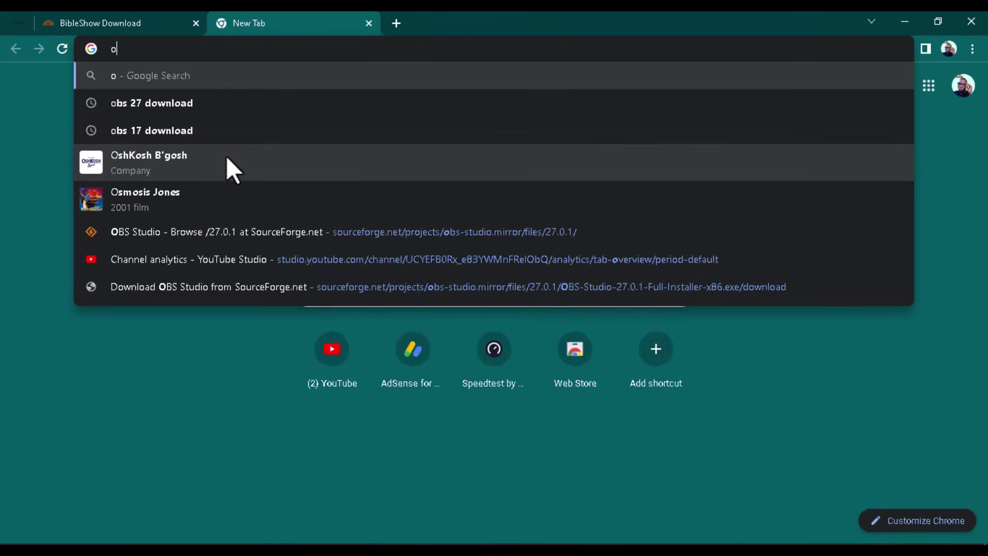
text(bs ndi)
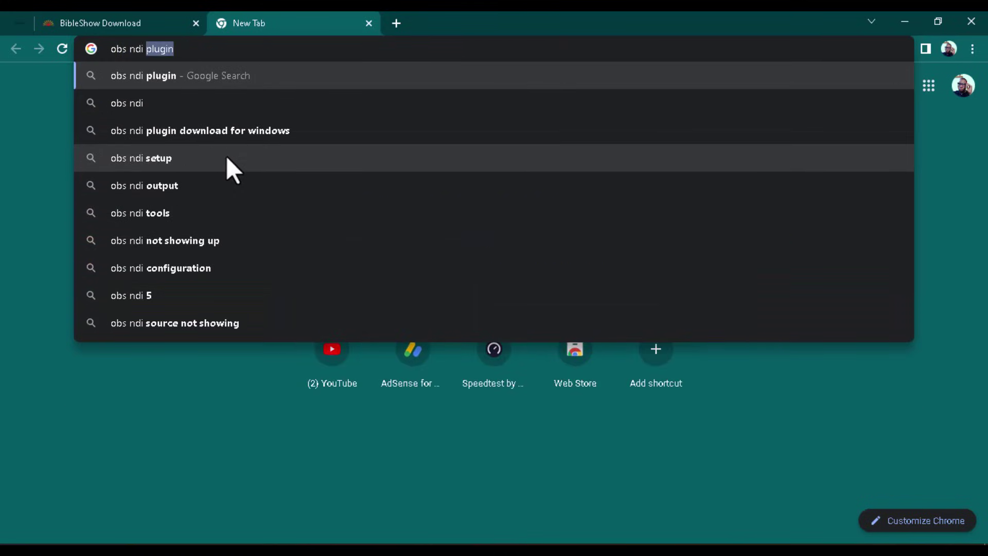
key(Return)
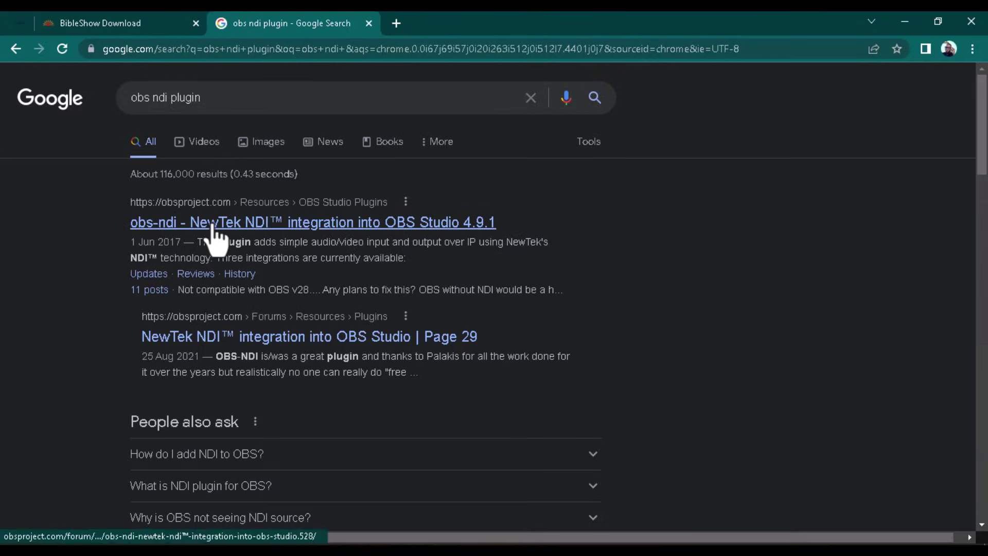
click(209, 232)
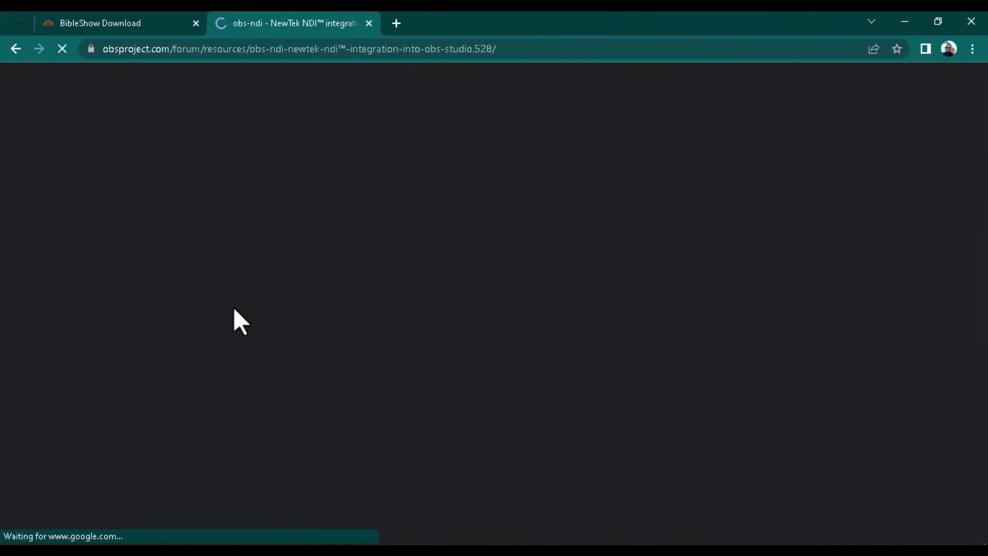
scroll(496, 311, down, 1)
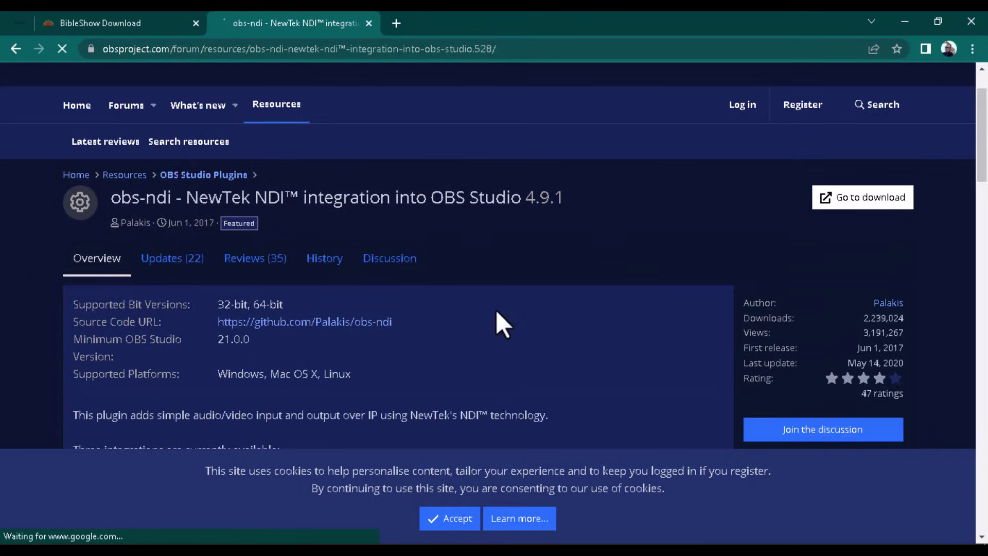
Accept cookies, find the obs-ndi Windows installer in the 4.9.1 release assets, then minimize Chrome.
click(460, 522)
click(829, 202)
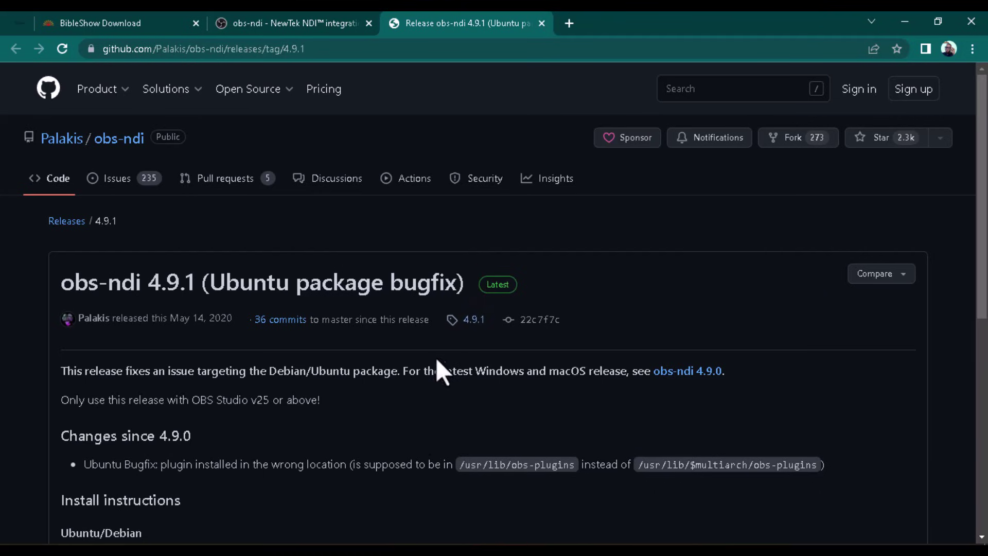
scroll(385, 374, down, 2)
scroll(384, 381, down, 4)
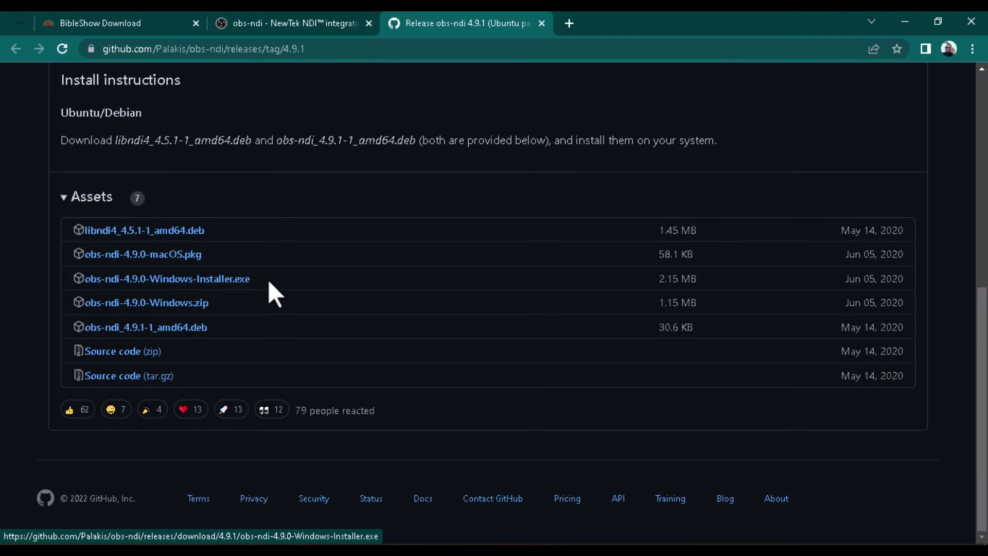
mouse_move(268, 280)
mouse_down()
mouse_move(77, 283)
mouse_move(253, 282)
mouse_up()
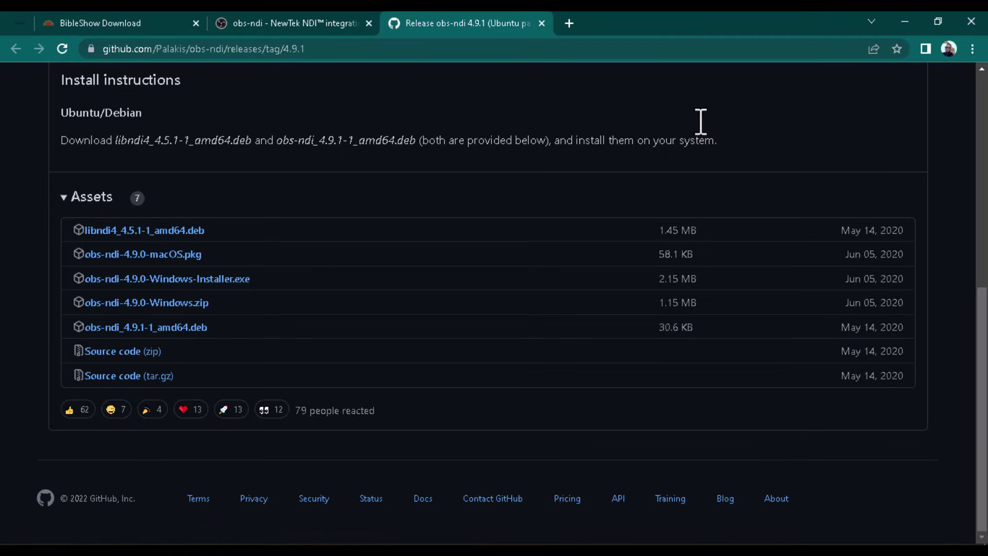
click(905, 20)
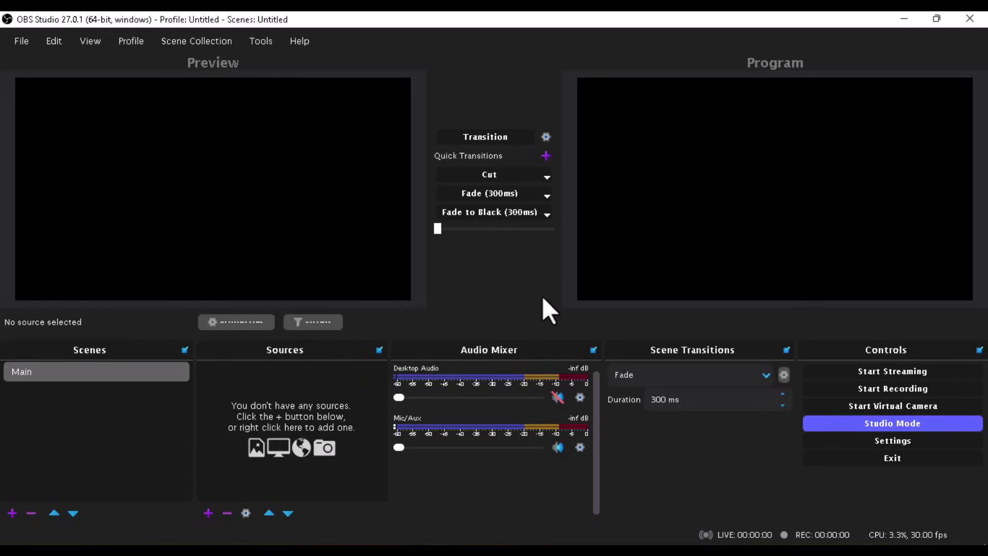
Open the Add Source menu under Sources and dismiss it without adding anything.
click(209, 513)
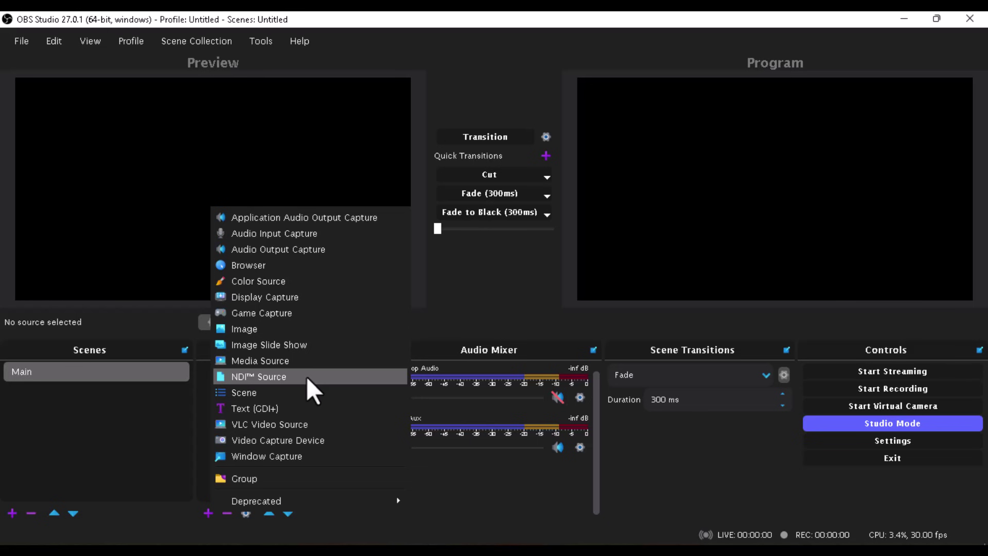
key(Escape)
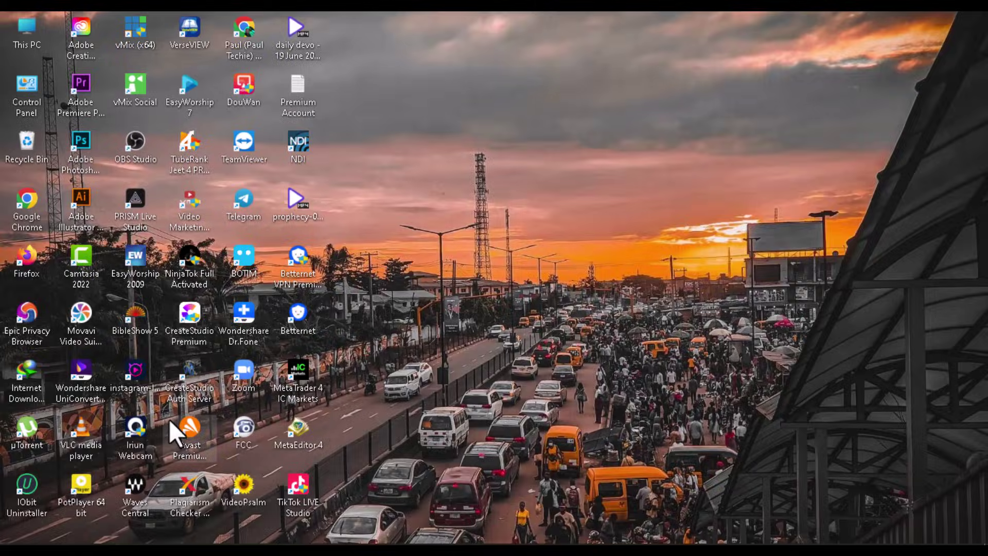
Launch BibleShow 5 from its desktop icon, opening on 1 Samuel 22:11 (GNT).
double_click(137, 322)
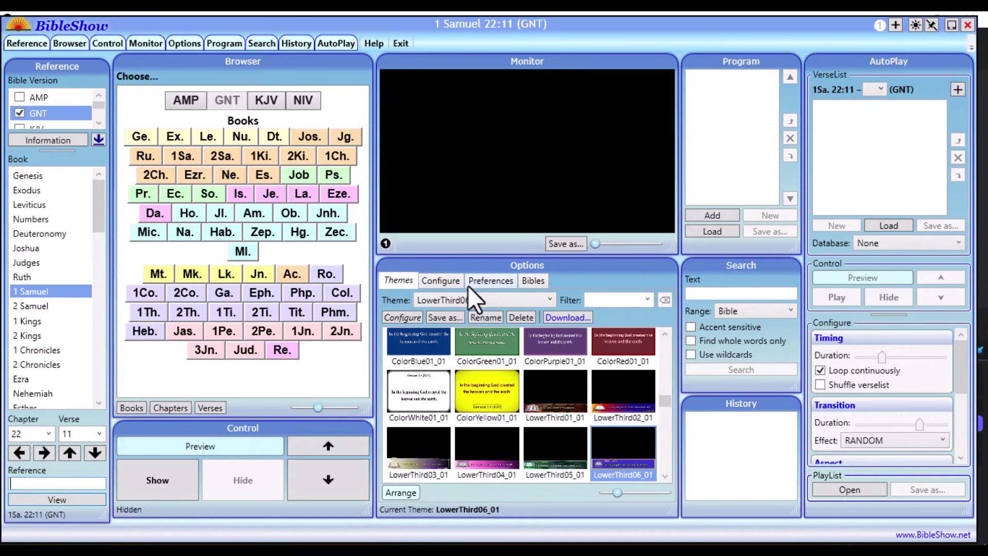
Leave Display 1's display window off and set its NDI resolution to 1920 × 1080.
click(440, 281)
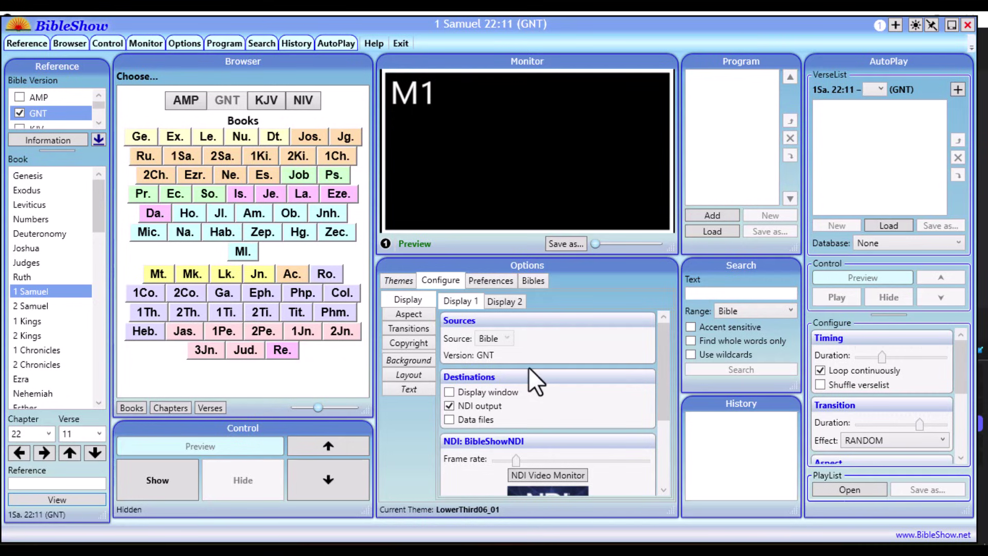
click(449, 392)
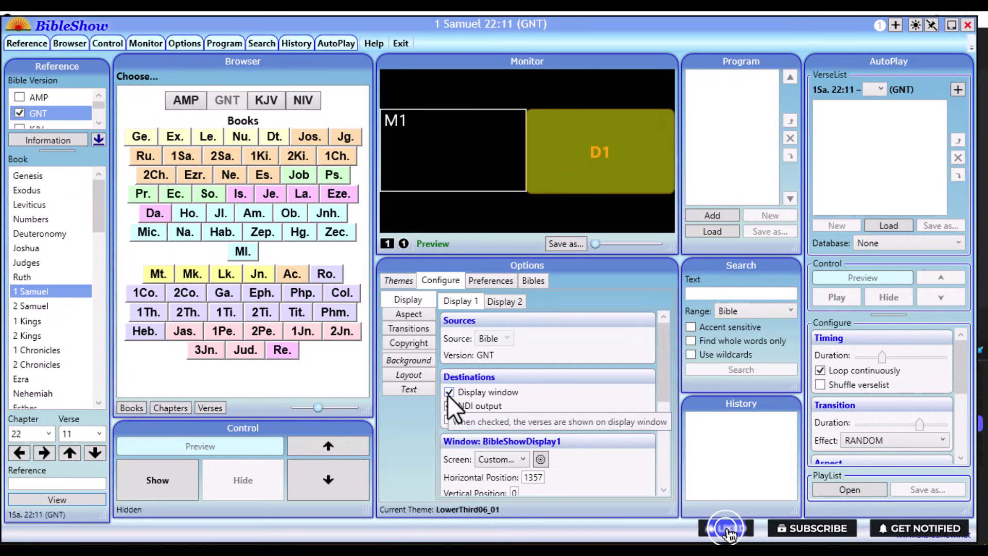
click(448, 393)
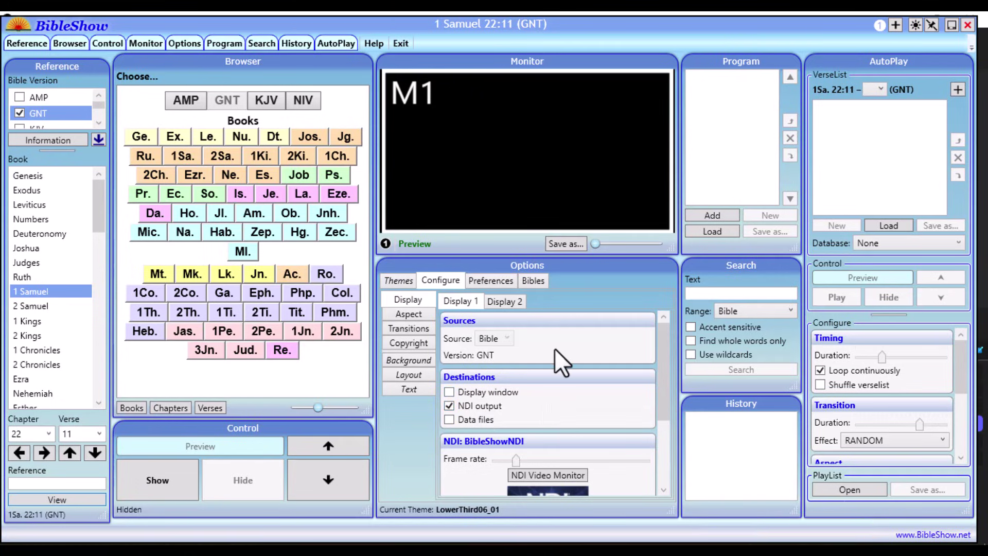
scroll(555, 350, down, 3)
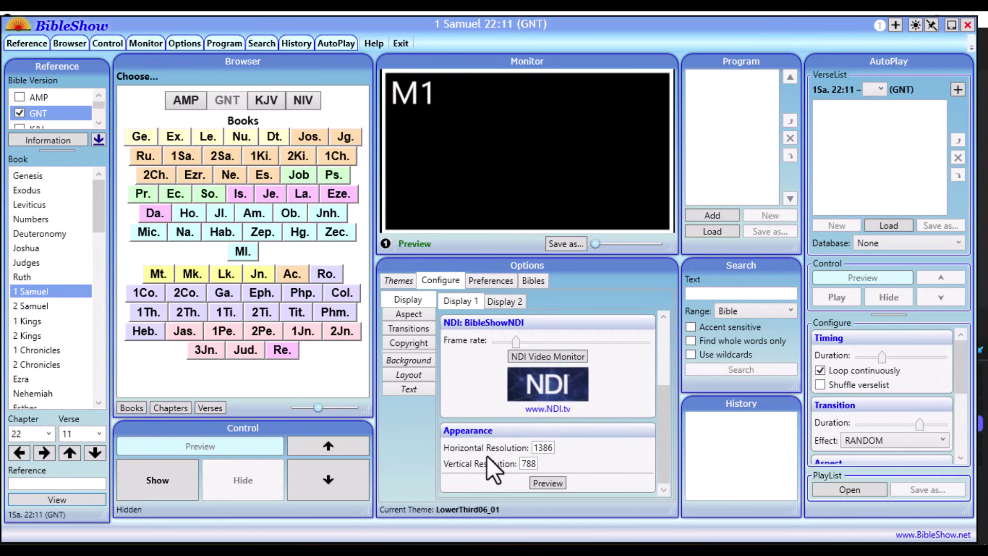
double_click(537, 448)
text(1920)
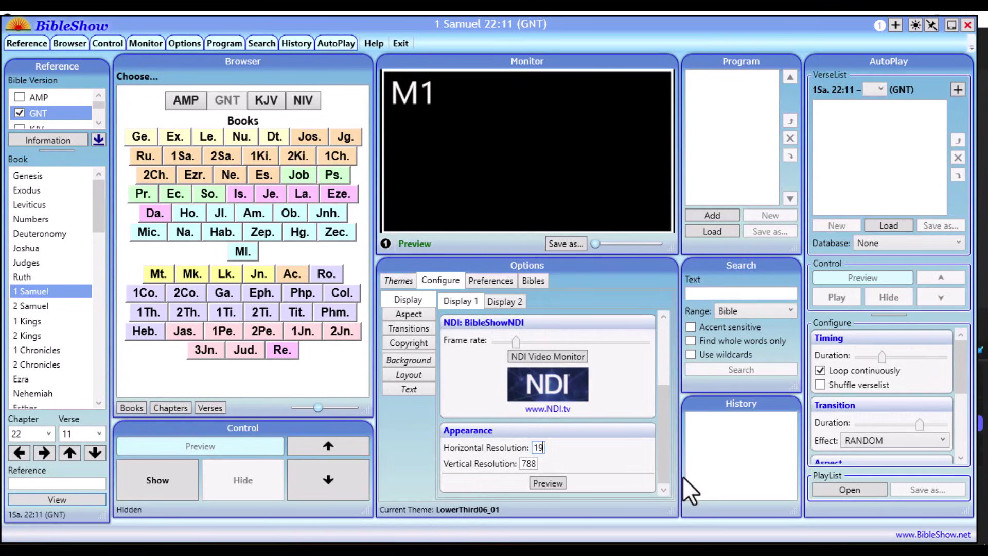
click(521, 461)
double_click(524, 464)
text(1080)
scroll(600, 451, up, 3)
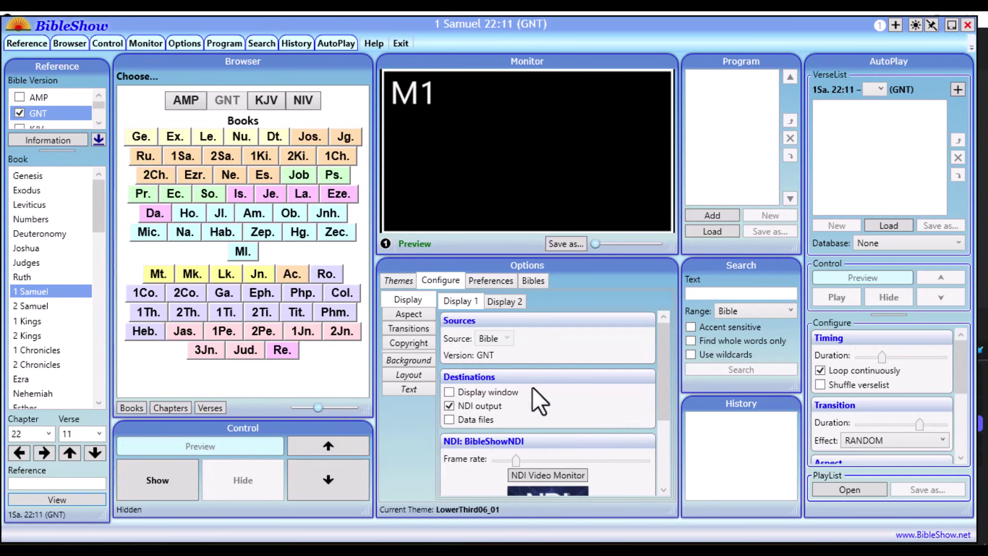
Make AnimationRainbow01_01 the current BibleShow theme.
click(393, 282)
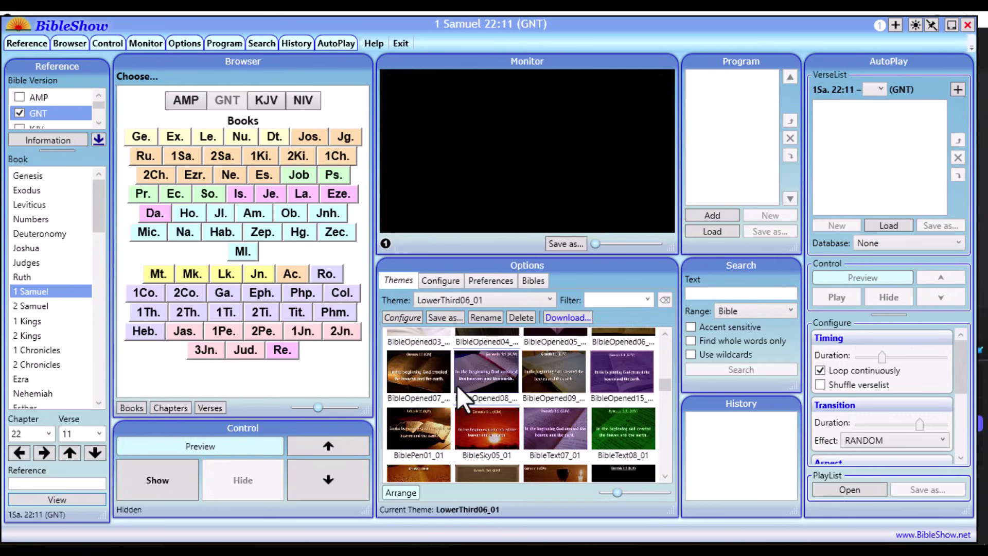
scroll(461, 384, up, 3)
click(466, 367)
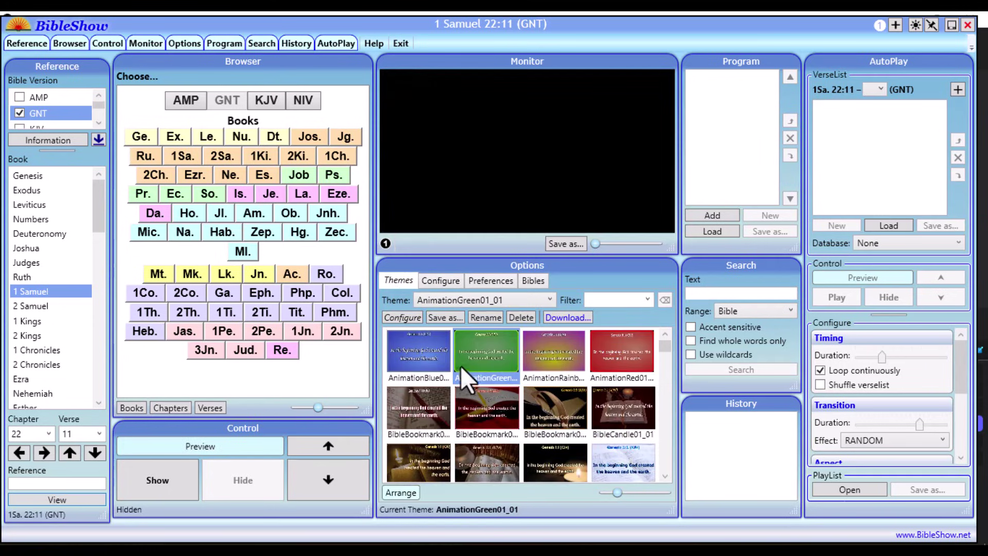
click(543, 361)
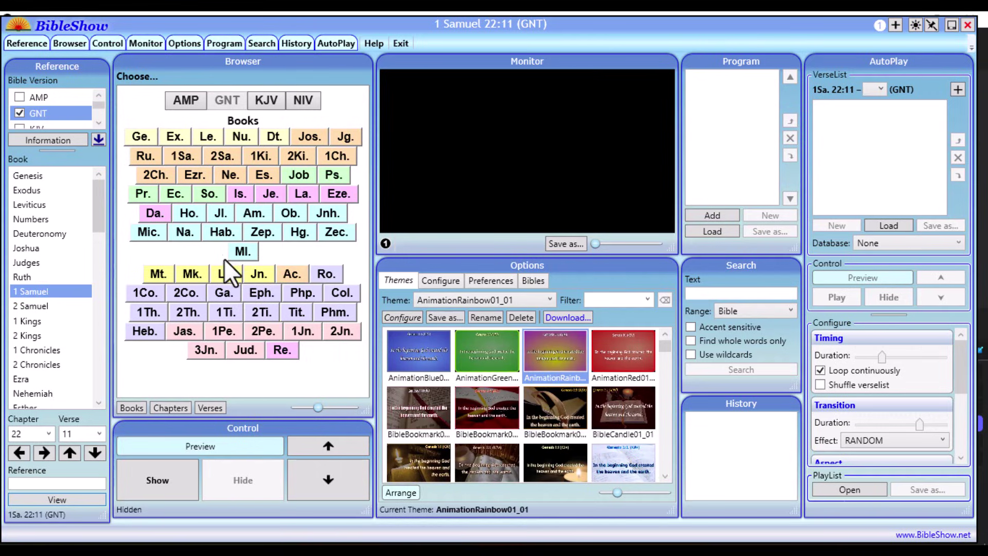
Put Habakkuk 1:16 live on the display.
click(213, 234)
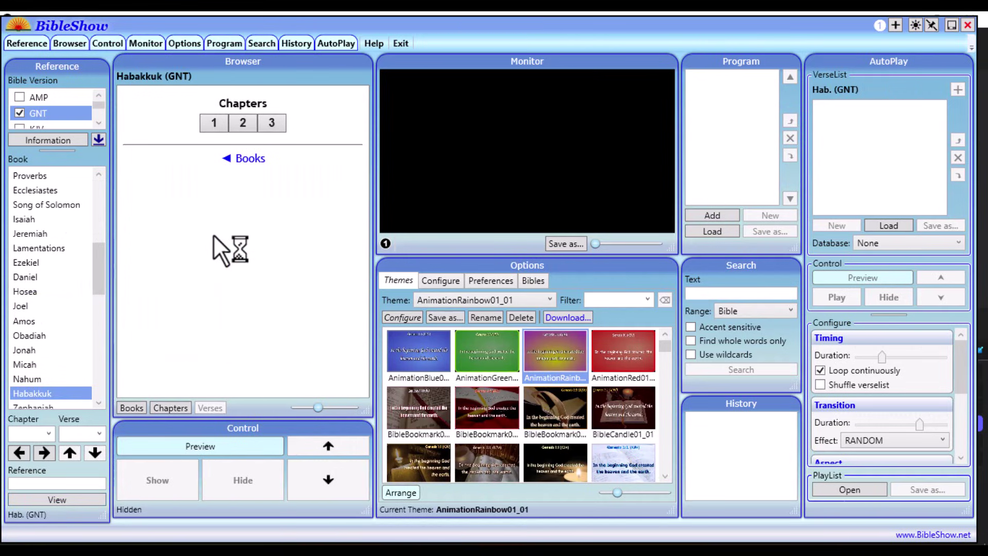
click(212, 123)
click(224, 163)
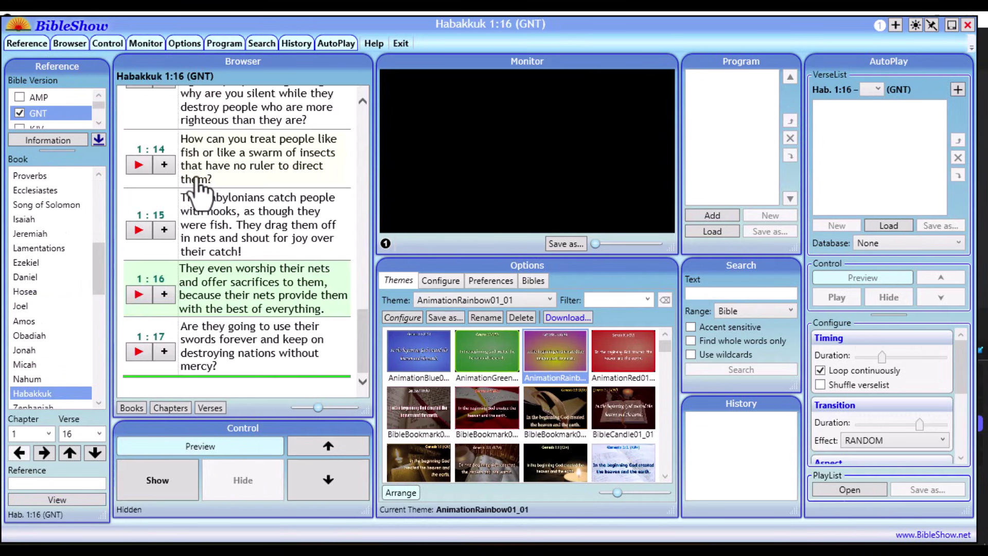
click(139, 294)
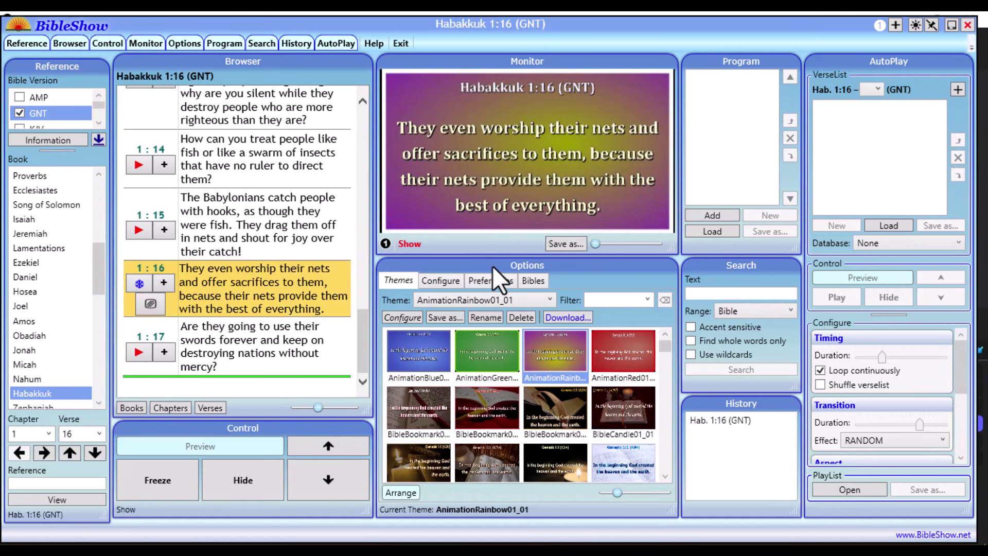
Enable NDI output in Configure, then show Habakkuk 1:14 live instead.
click(450, 282)
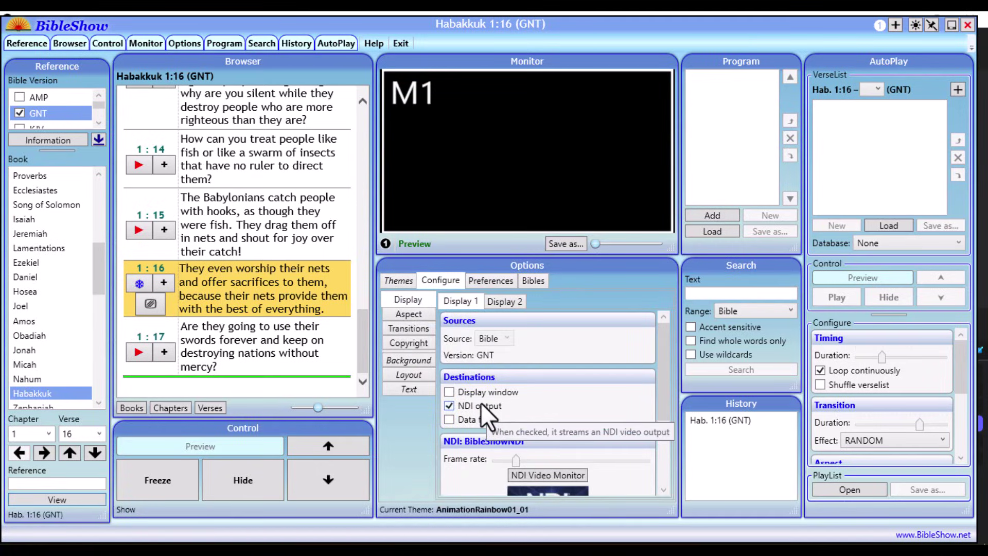
click(399, 280)
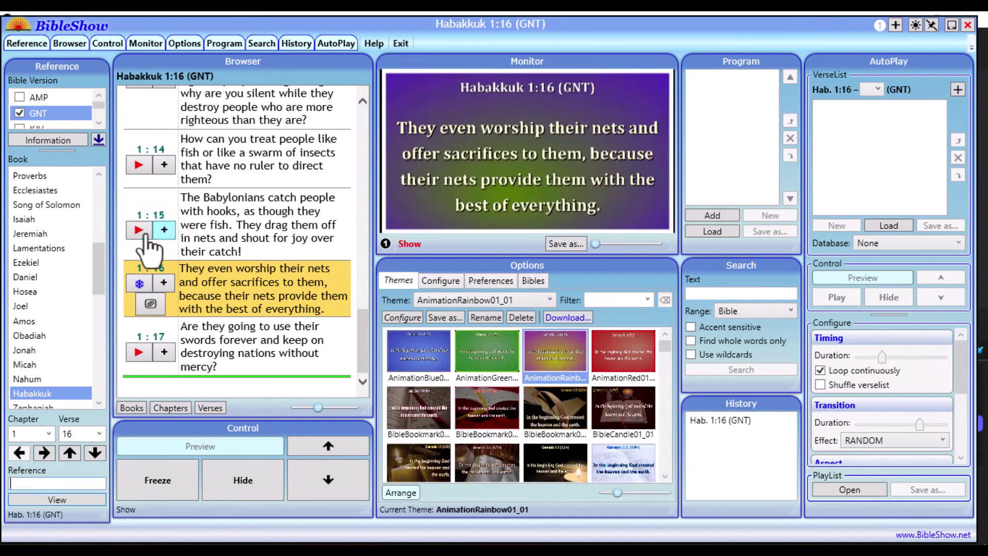
click(138, 165)
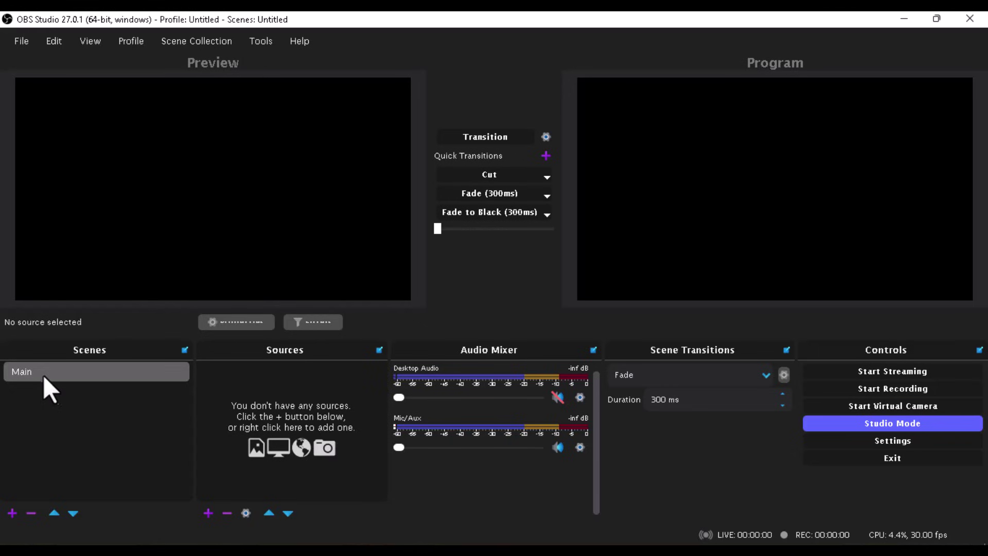
Add an NDI source named 'Bible Display' fed by the BibleShowNDI stream.
click(208, 511)
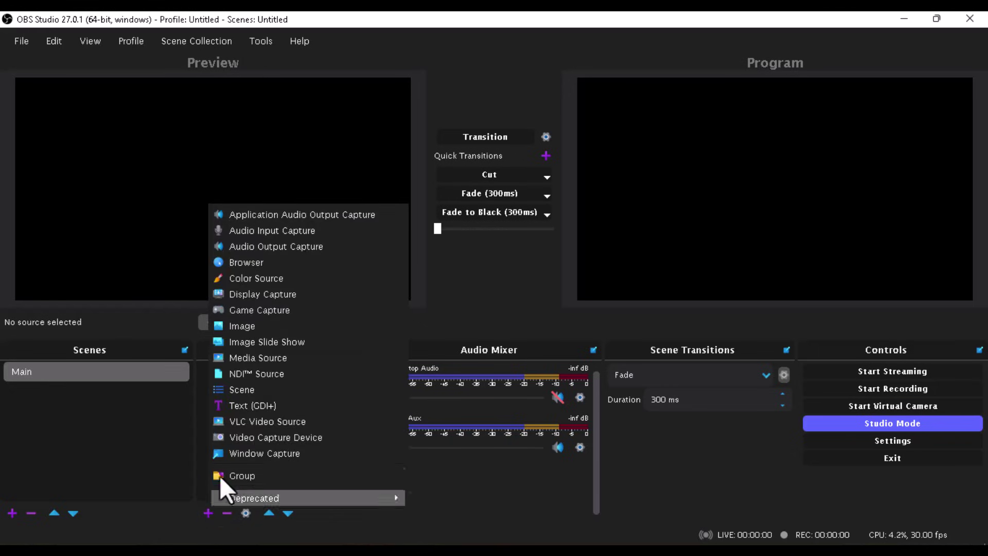
click(254, 372)
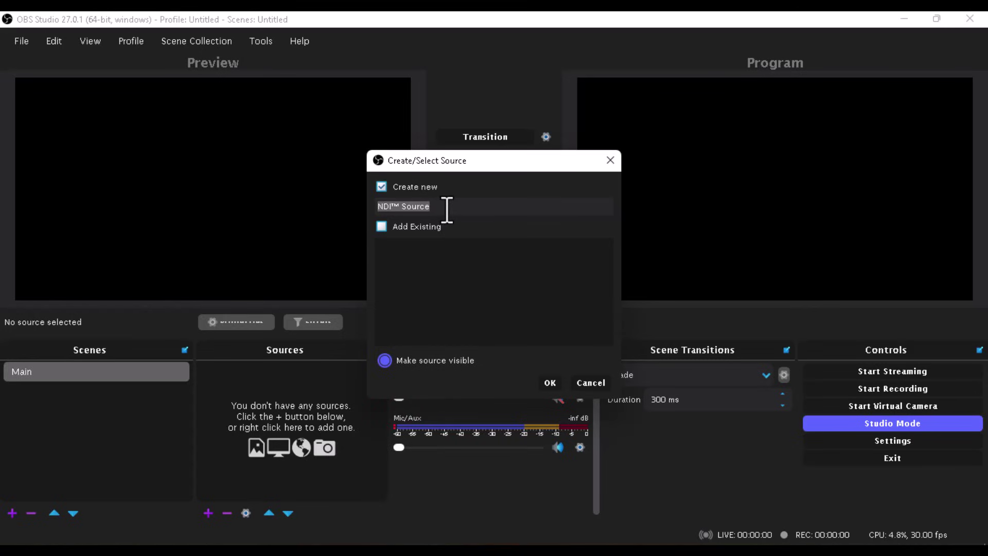
text(Bib)
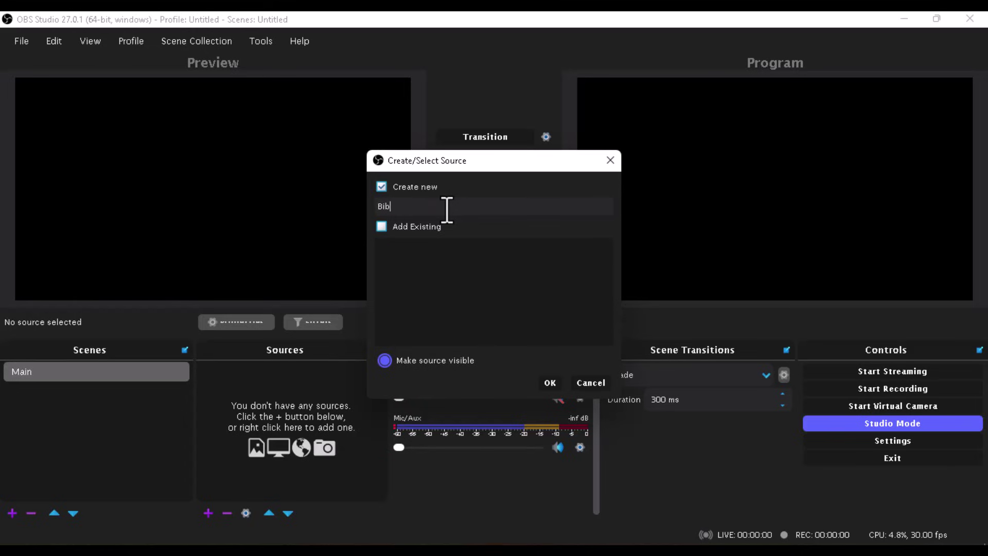
text(le Display)
click(545, 382)
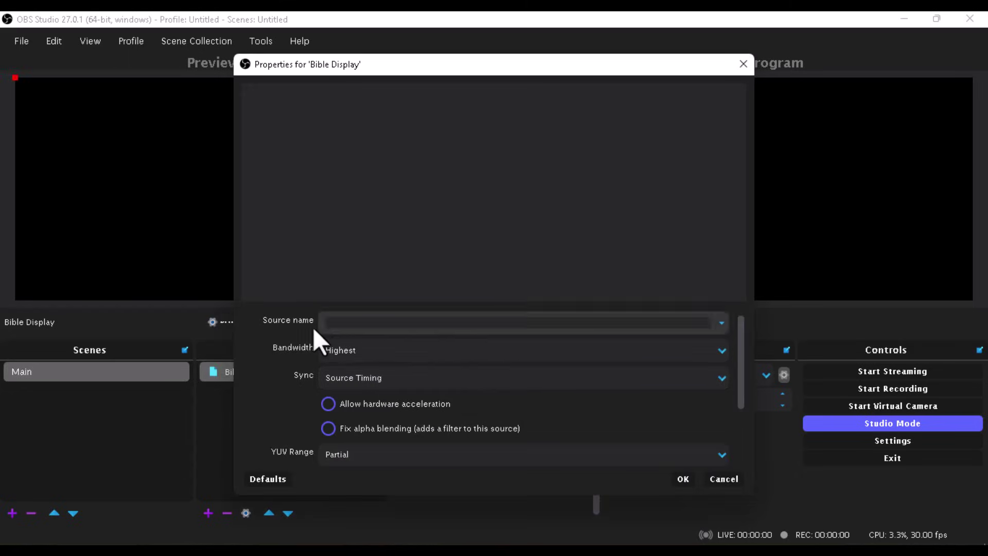
click(722, 323)
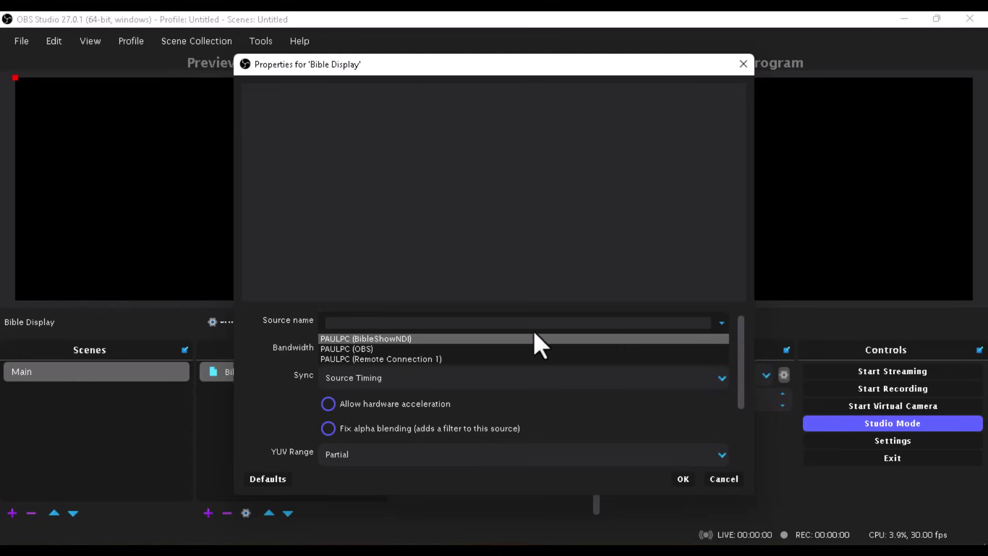
click(382, 335)
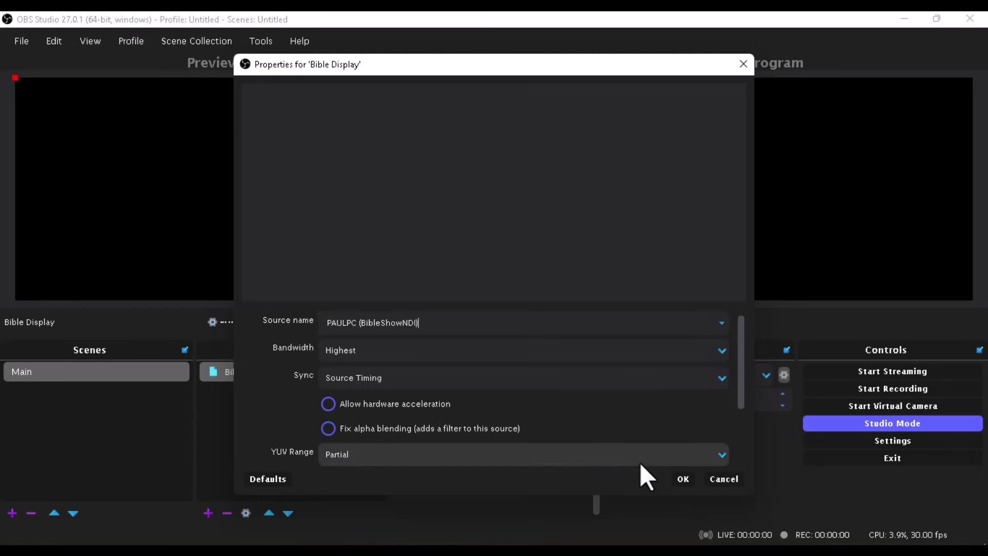
click(683, 479)
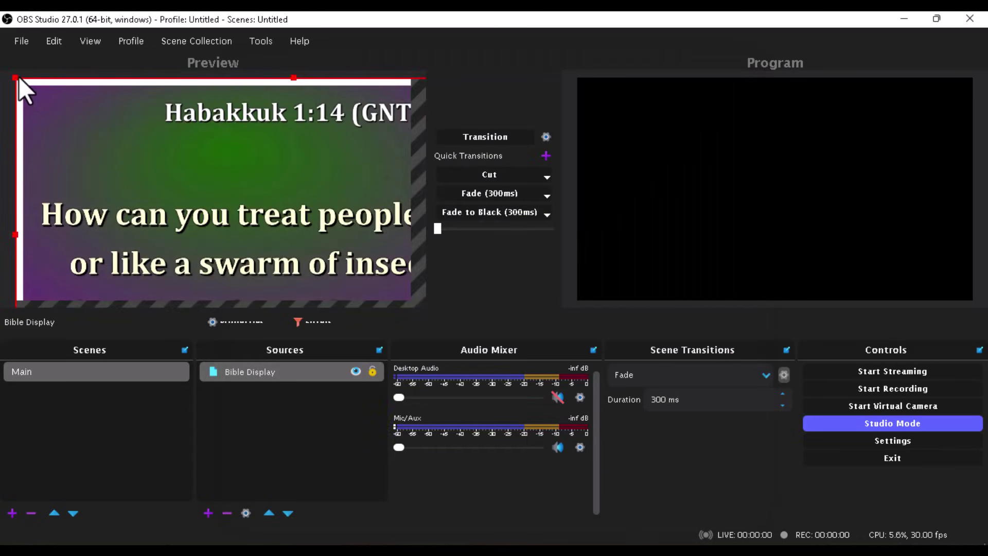
Resize the Bible Display slide to fill the Preview and transition Habakkuk 1:14 to Program.
drag(15, 77, 67, 125)
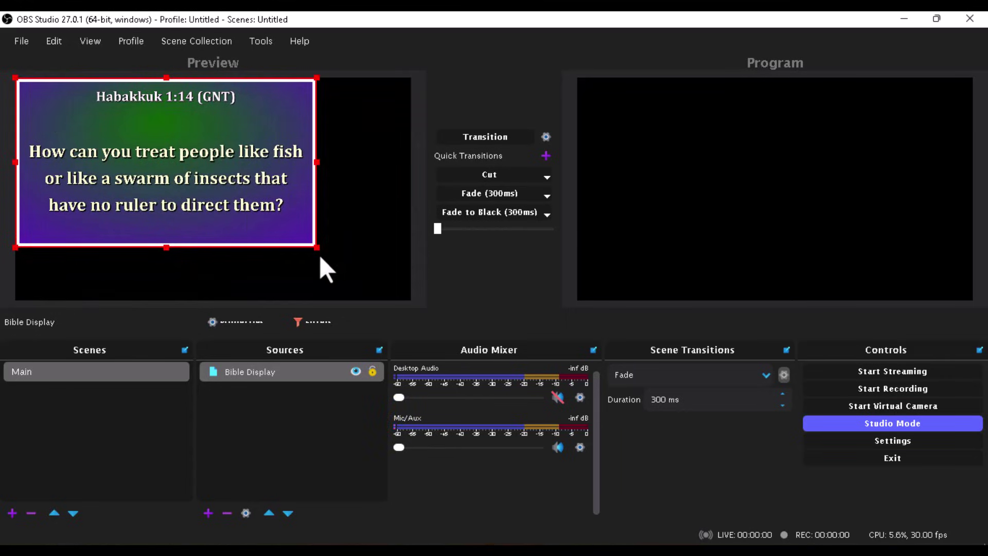
drag(319, 255, 396, 296)
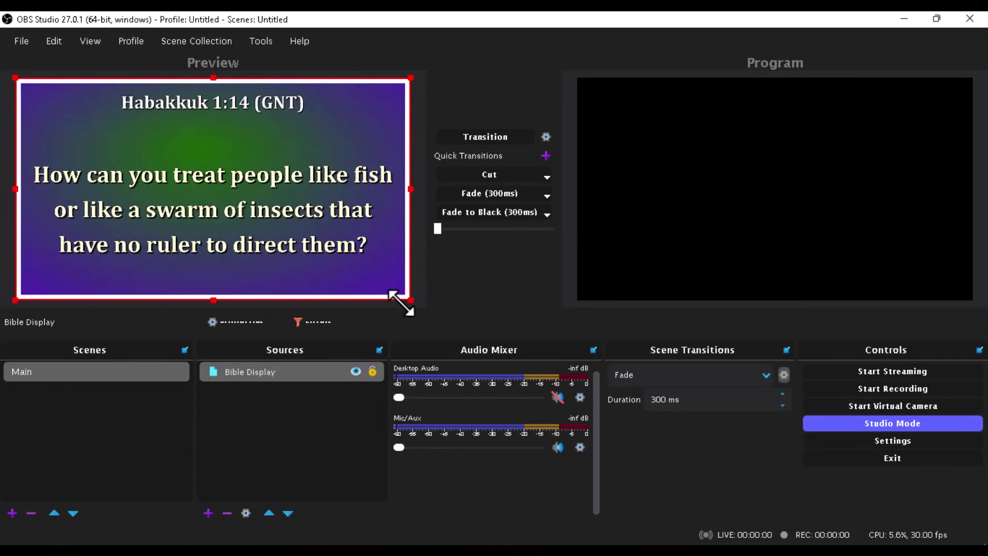
click(492, 136)
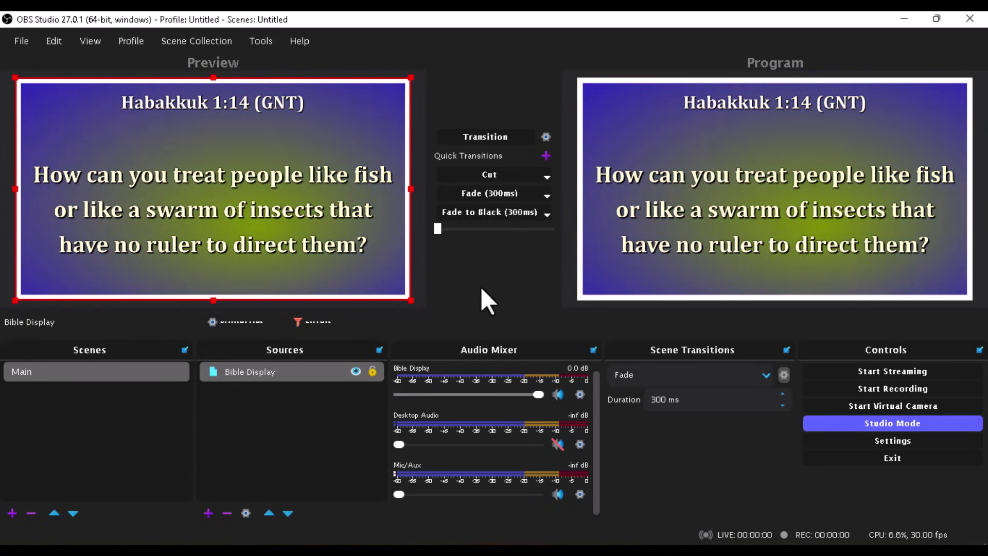
Create a new scene with the default name Scene 2.
click(208, 512)
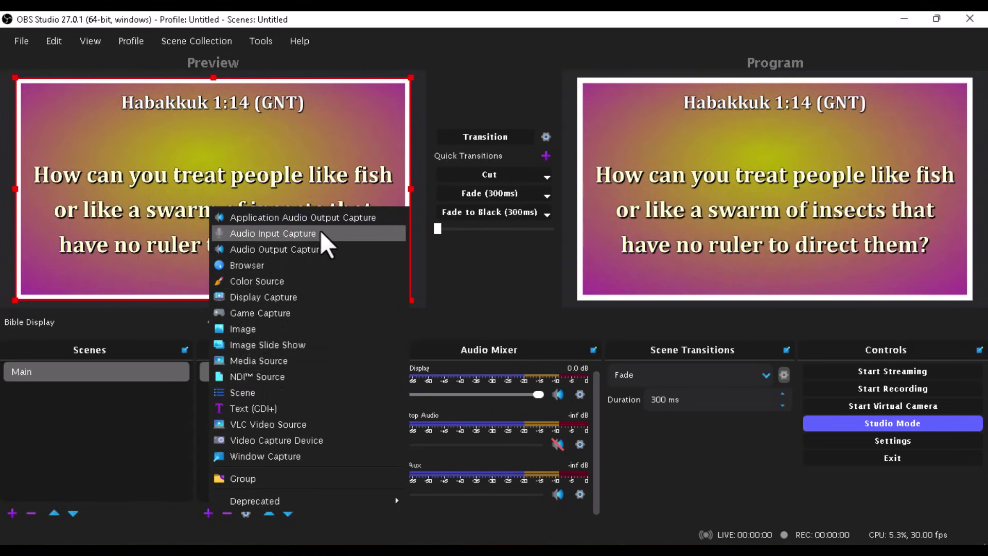
click(477, 269)
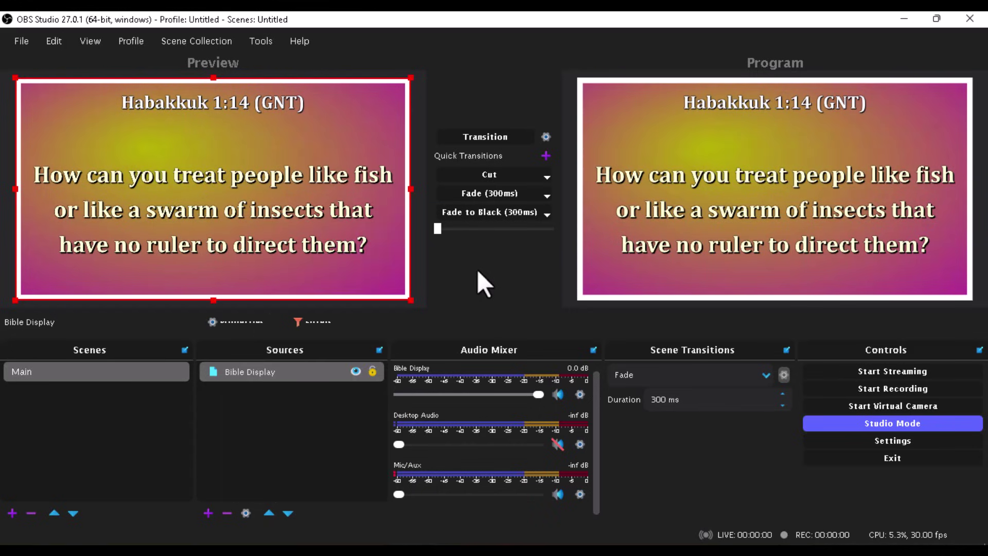
click(12, 512)
key(Return)
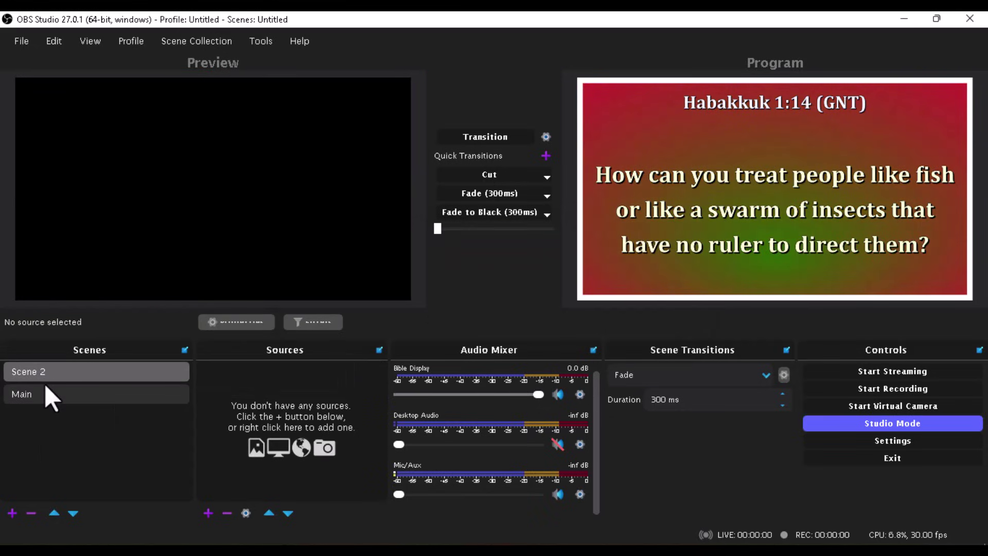
Switch back and forth between Scene 2 and Main, ending on Main.
click(45, 387)
click(45, 378)
click(46, 387)
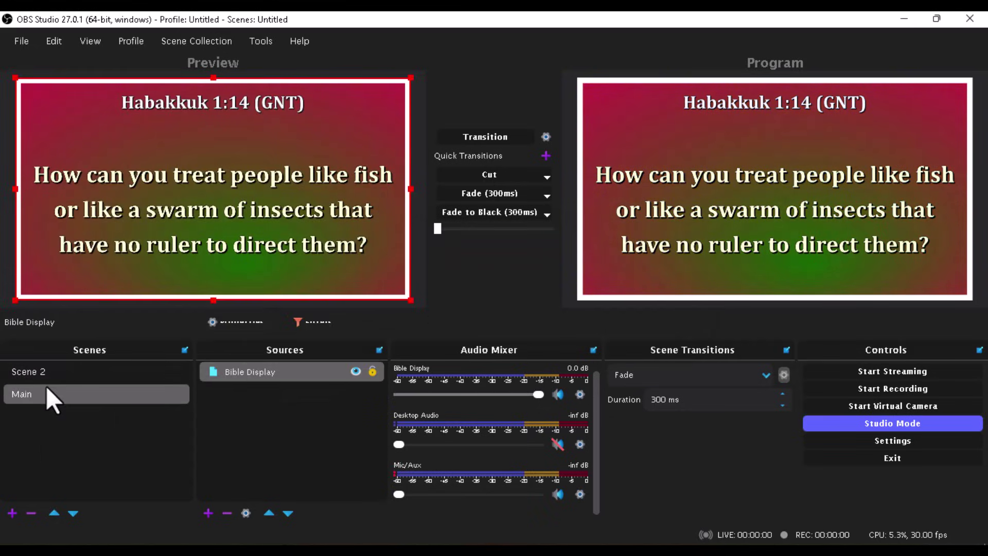
click(51, 377)
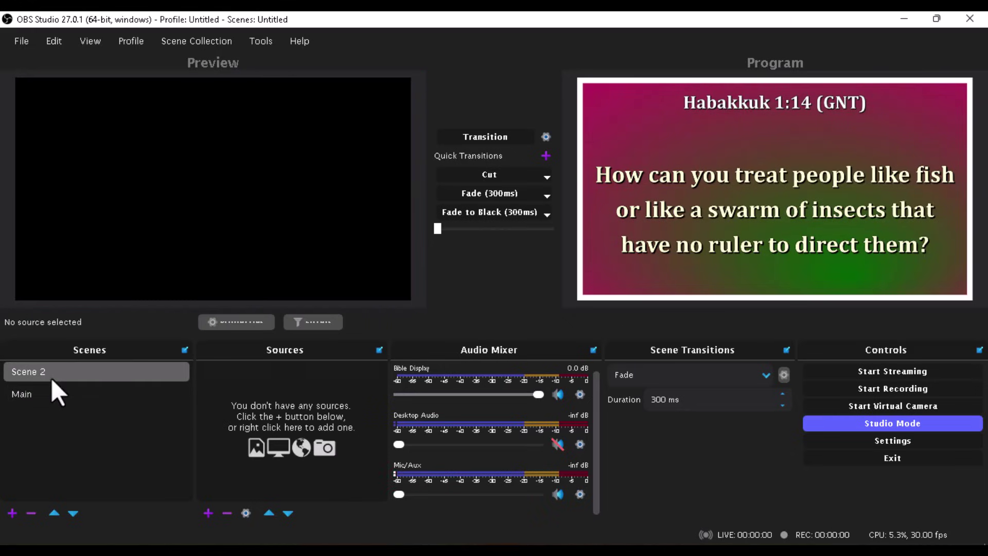
click(51, 393)
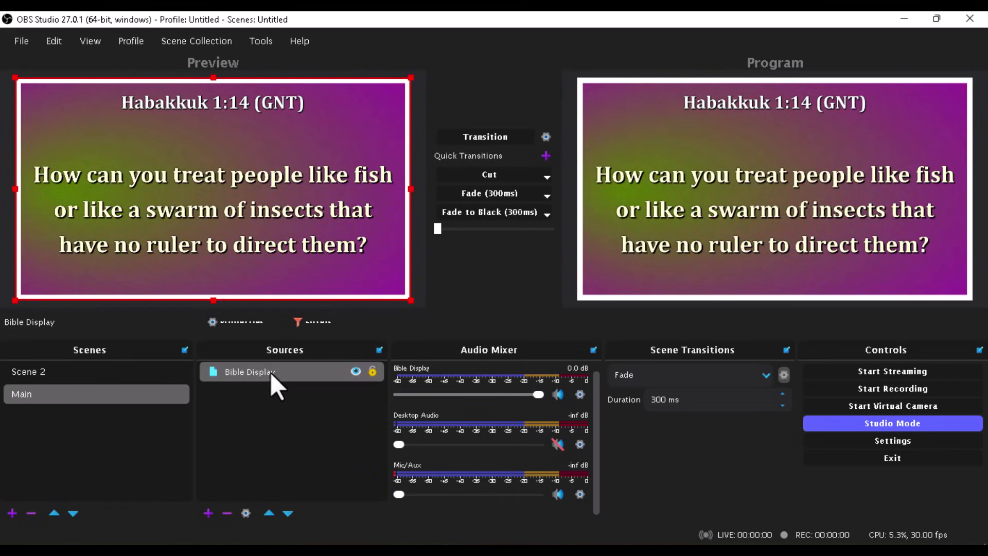
Dismiss the add-source list without adding anything, then flip to Scene 2 and back to Main.
click(206, 513)
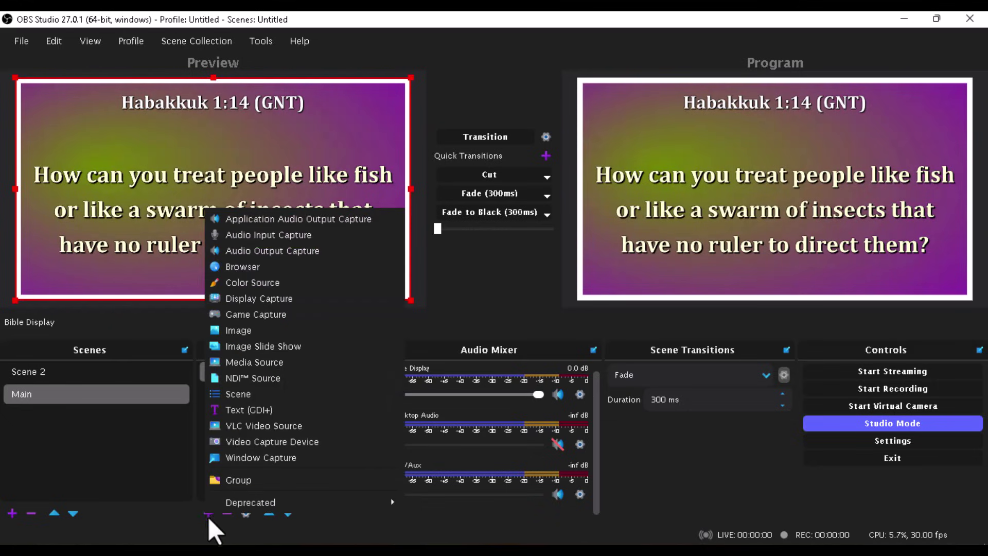
click(517, 280)
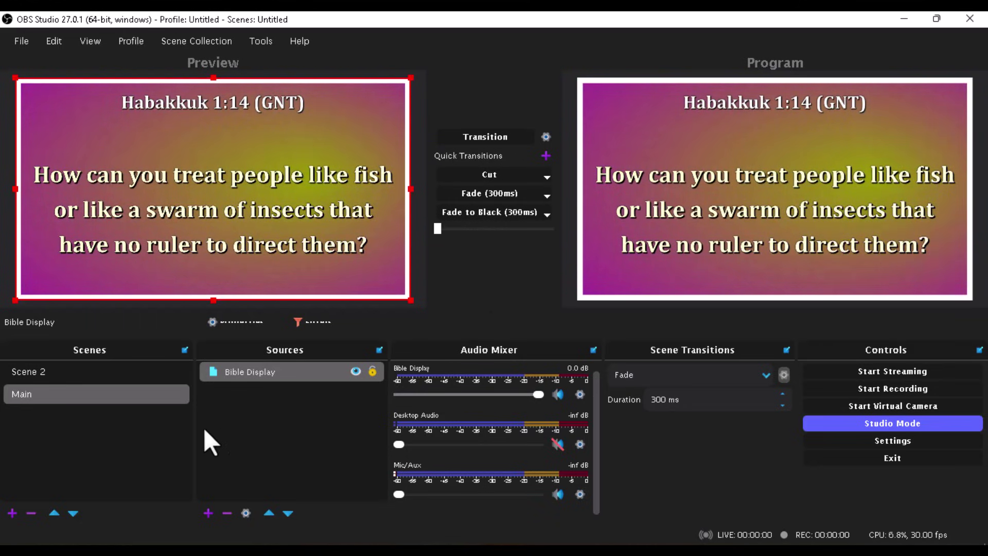
click(100, 380)
click(94, 391)
Toggle Scene 2 and Main again, ending on Main, and bring BibleShow to the front.
click(95, 378)
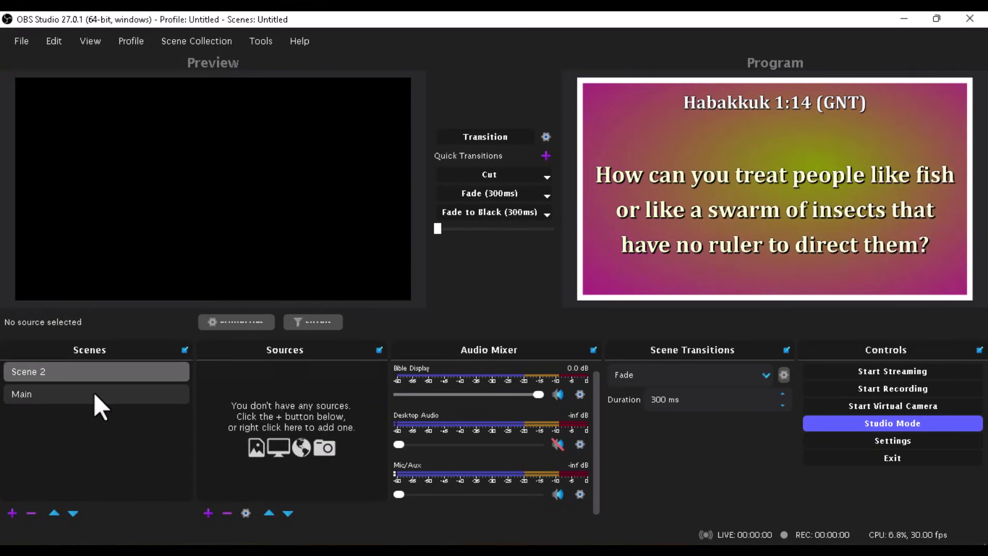
click(95, 390)
click(94, 377)
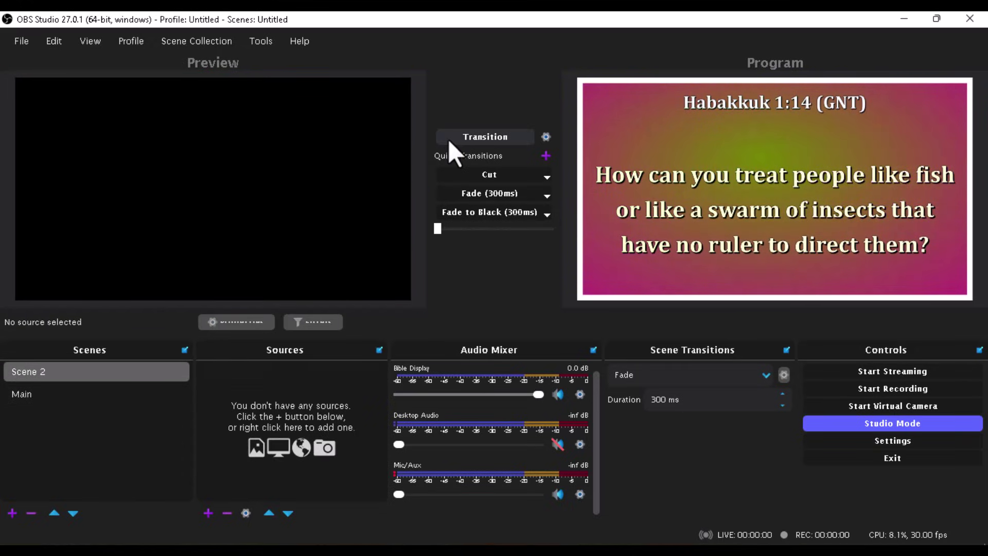
click(79, 394)
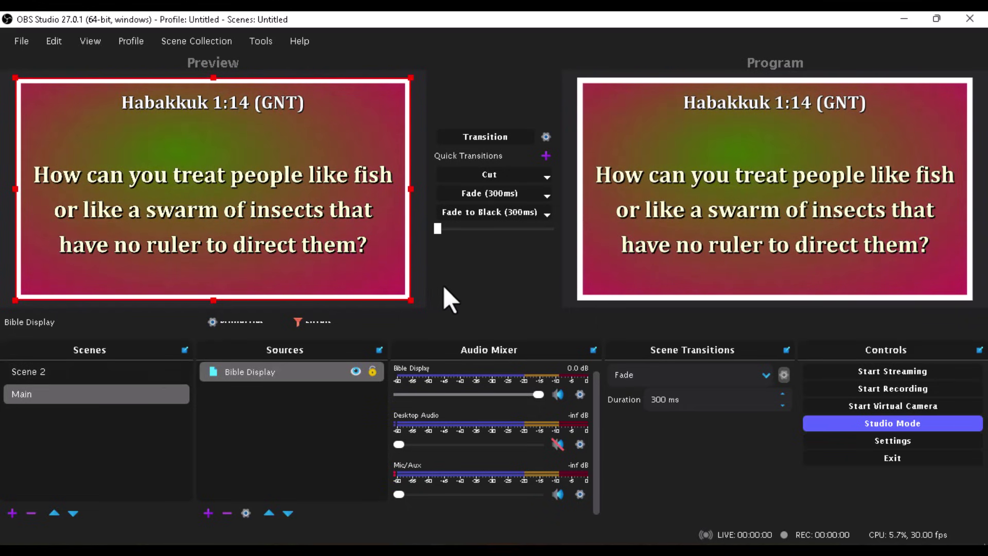
click(649, 544)
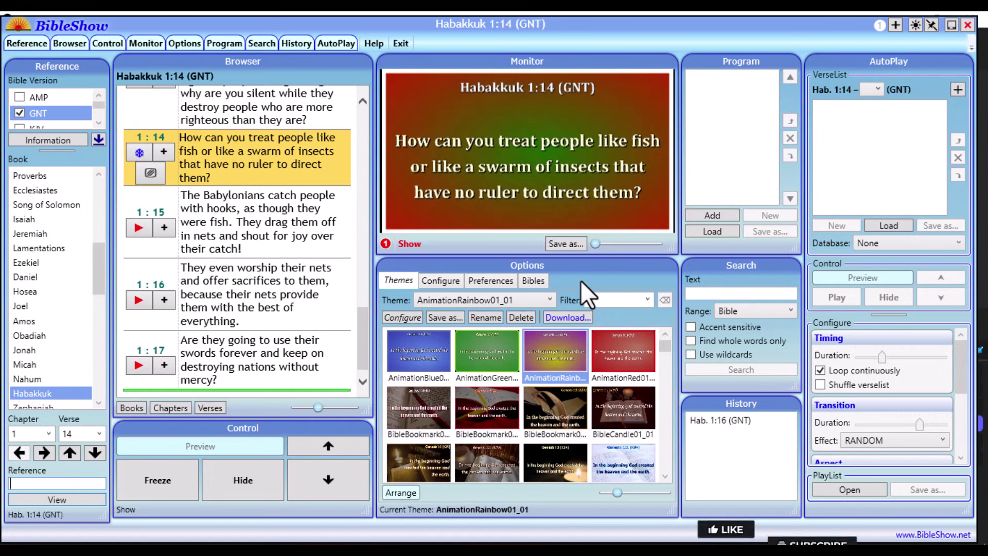
Open BibleShow's Download themes page offering Themes Collection 1 (30 themes, 4.20 MB).
click(567, 315)
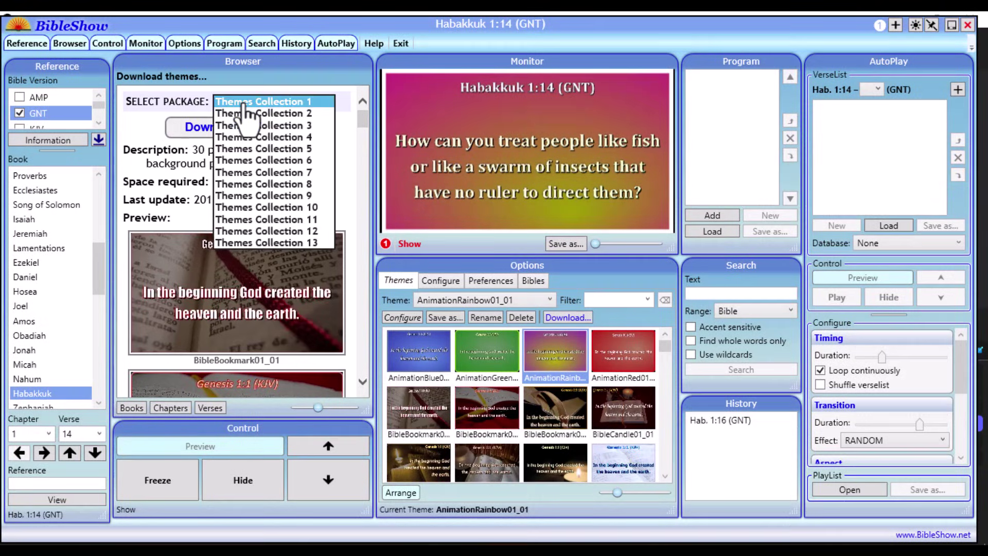
Select the Themes Collection 6 package and browse down the theme grid.
click(244, 102)
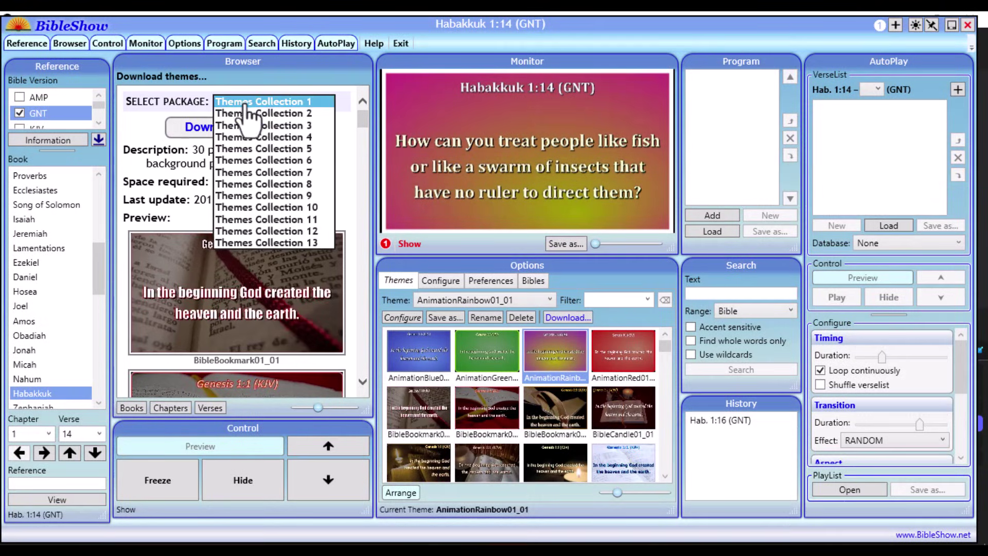
click(265, 160)
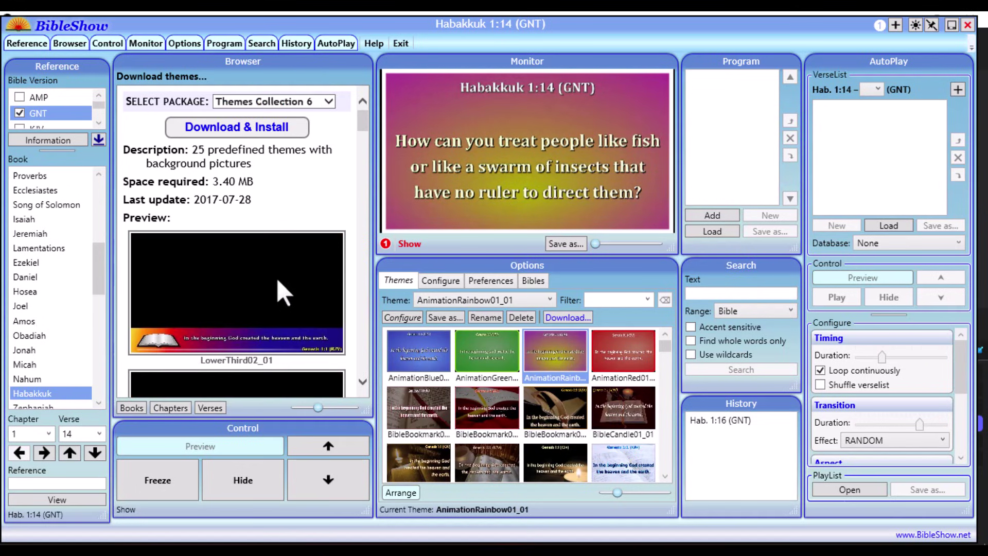
scroll(278, 278, down, 10)
scroll(277, 278, down, 3)
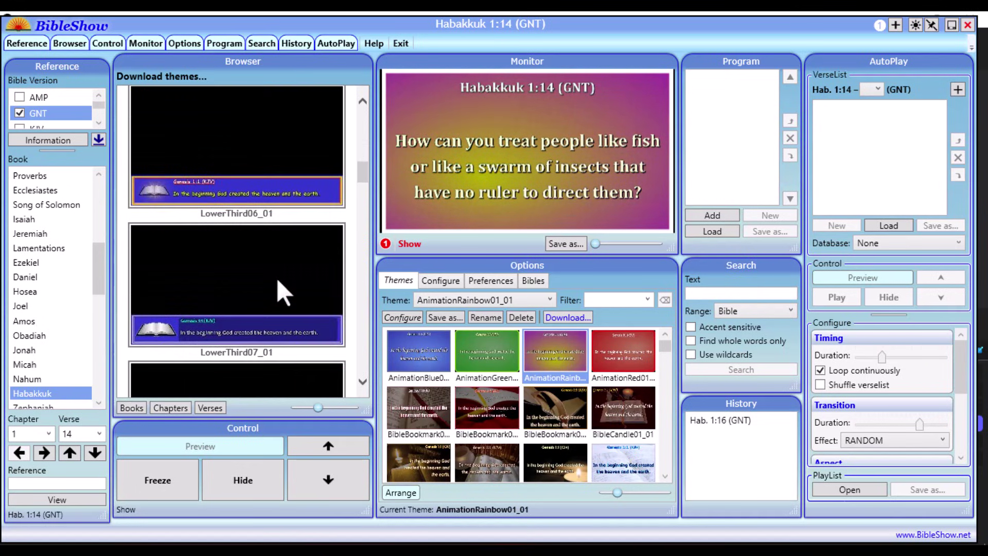
scroll(276, 276, up, 10)
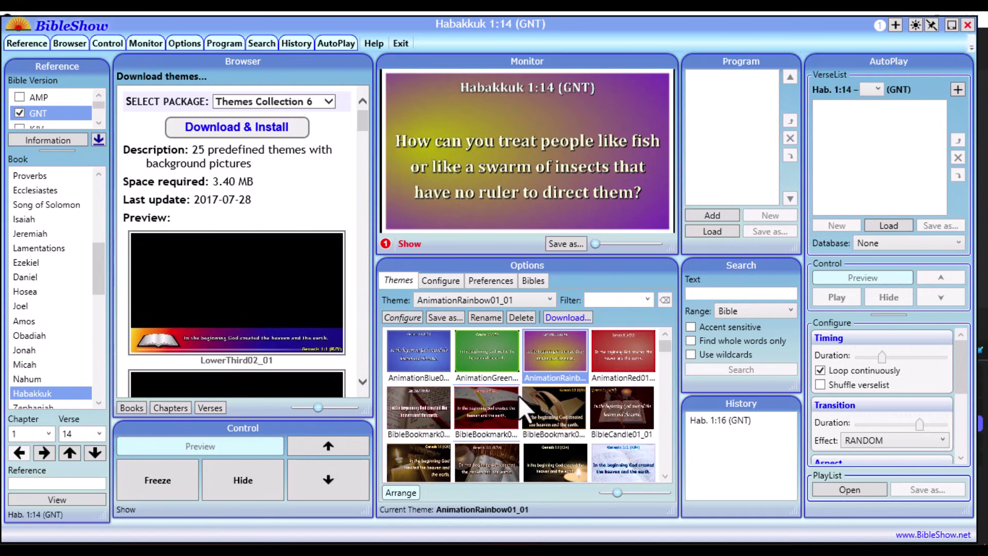
scroll(519, 400, down, 2)
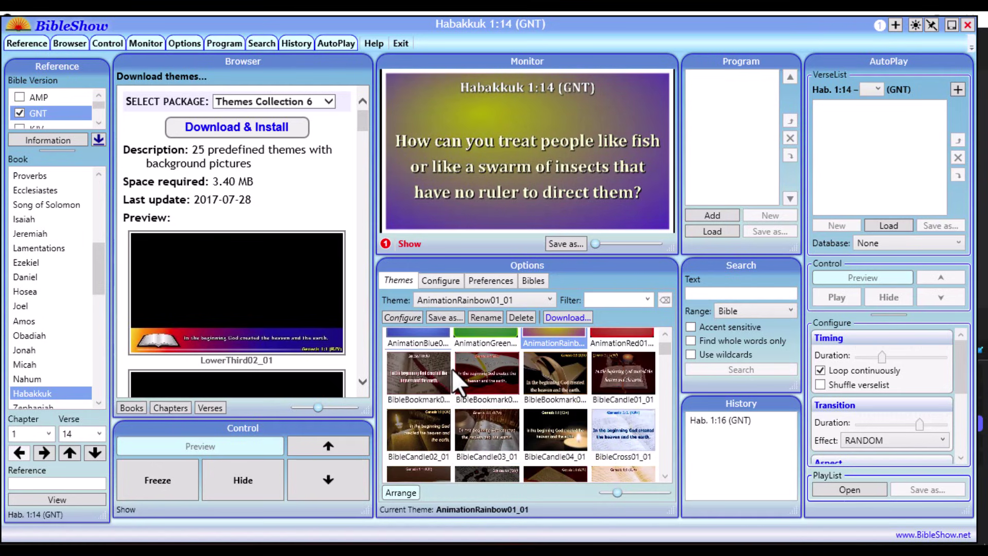
scroll(452, 372, up, 1)
scroll(453, 372, down, 3)
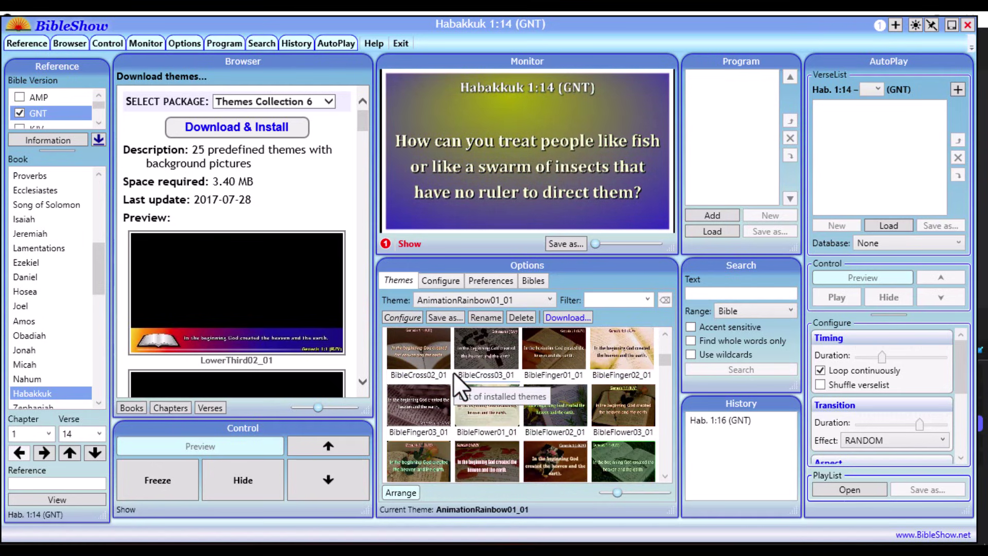
scroll(453, 372, down, 1)
scroll(453, 372, down, 5)
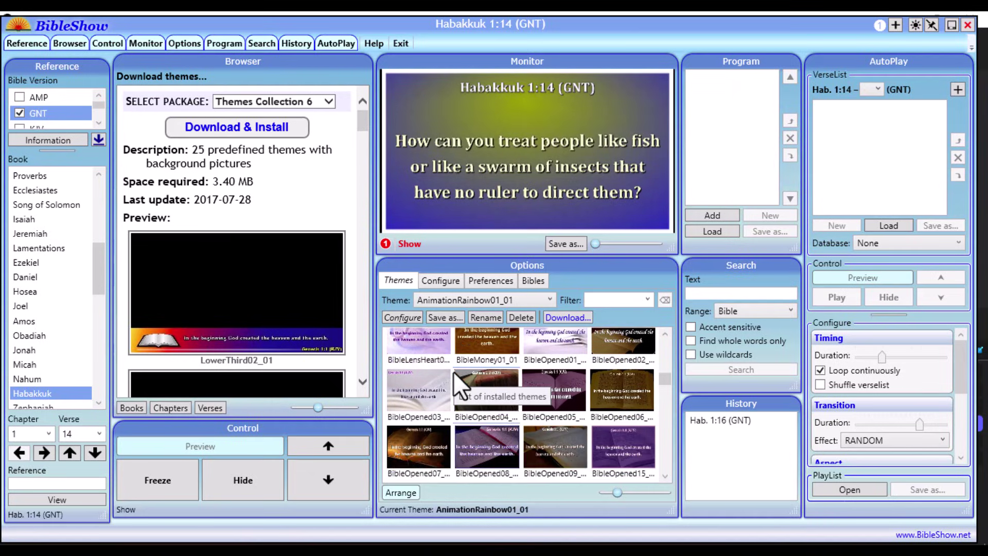
scroll(469, 375, down, 2)
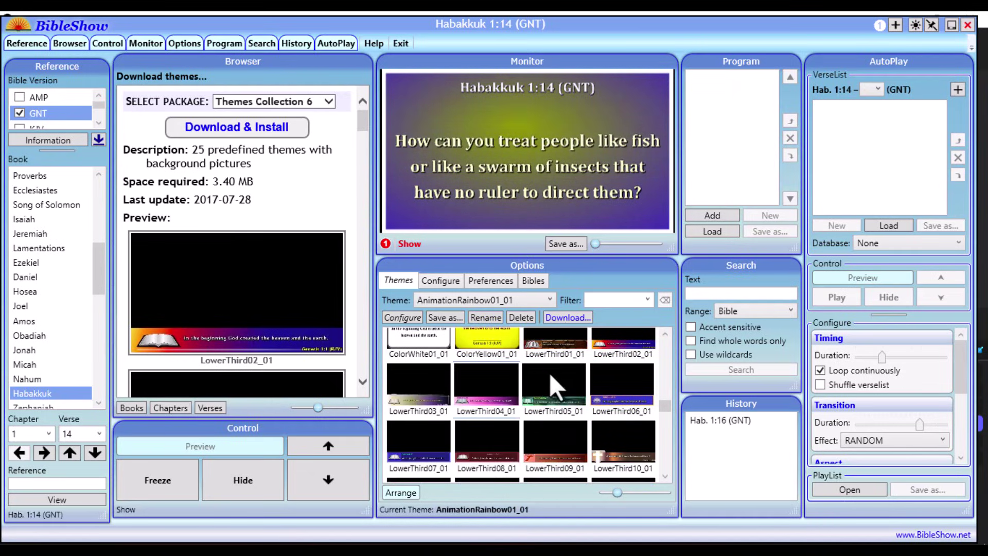
Try LowerThird06_01 and LowerThird04_01, settling on LowerThird03_01 as the current theme.
click(629, 380)
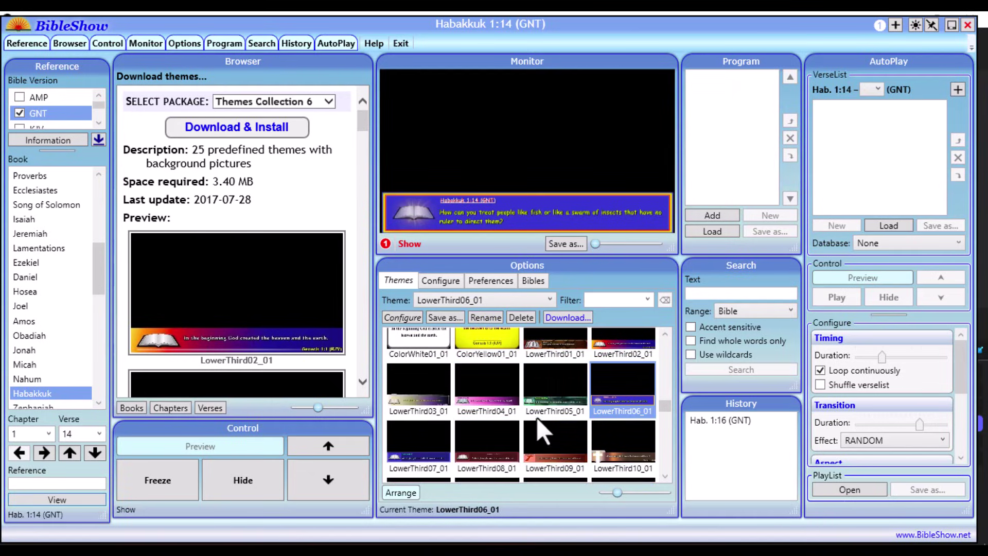
click(478, 386)
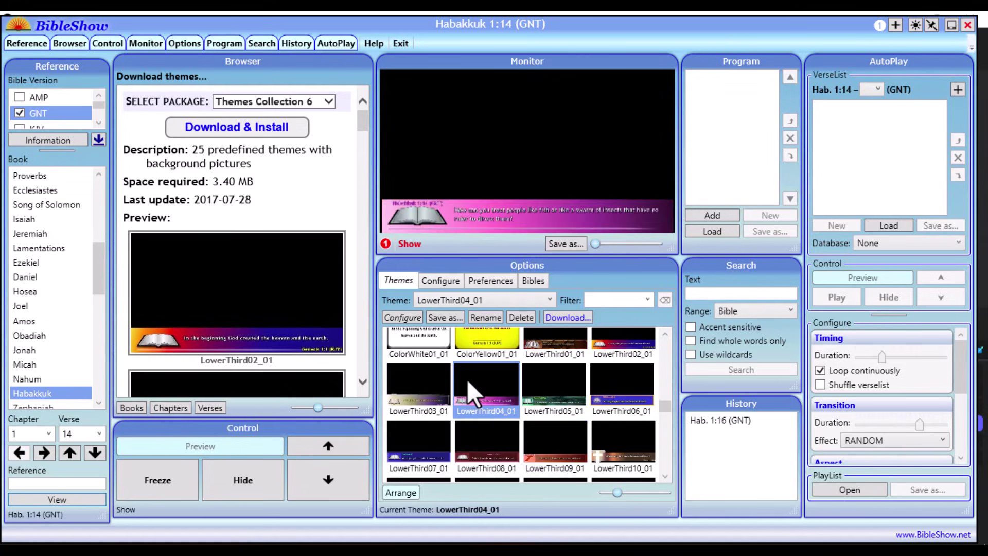
click(412, 379)
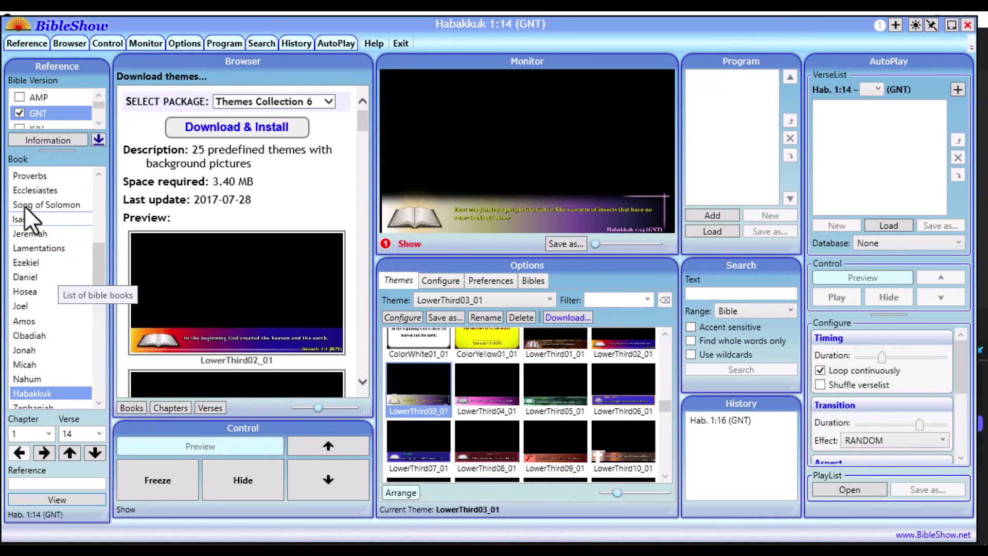
Display Ecclesiastes 9:10 as the lower third, then return to OBS Studio.
click(51, 190)
click(185, 138)
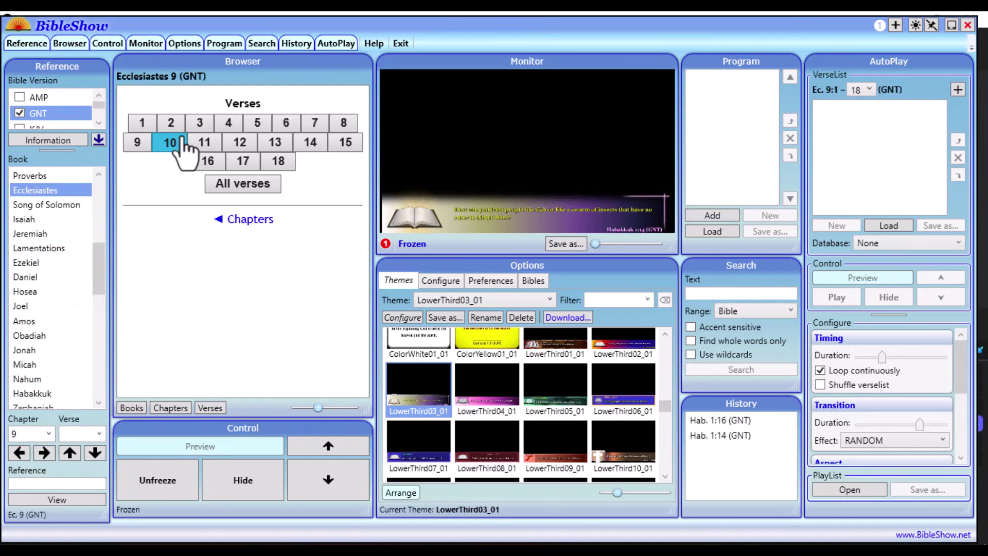
click(170, 143)
click(138, 221)
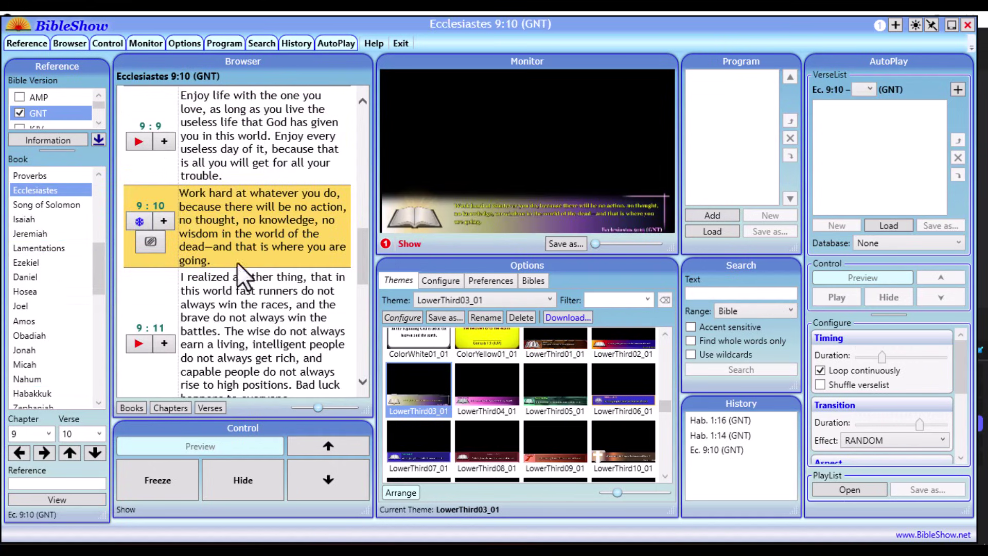
click(666, 538)
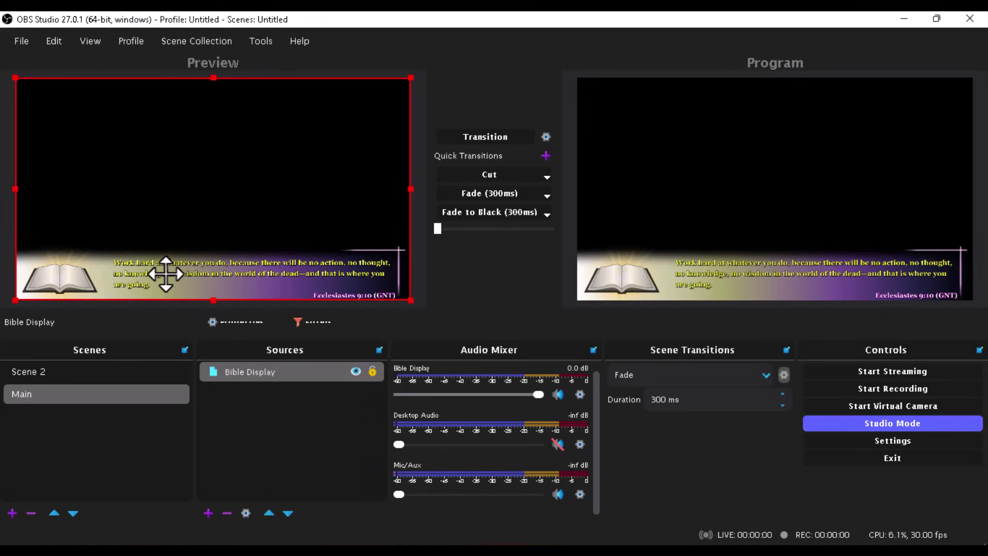
click(354, 372)
click(353, 369)
click(355, 372)
click(355, 372)
click(355, 372)
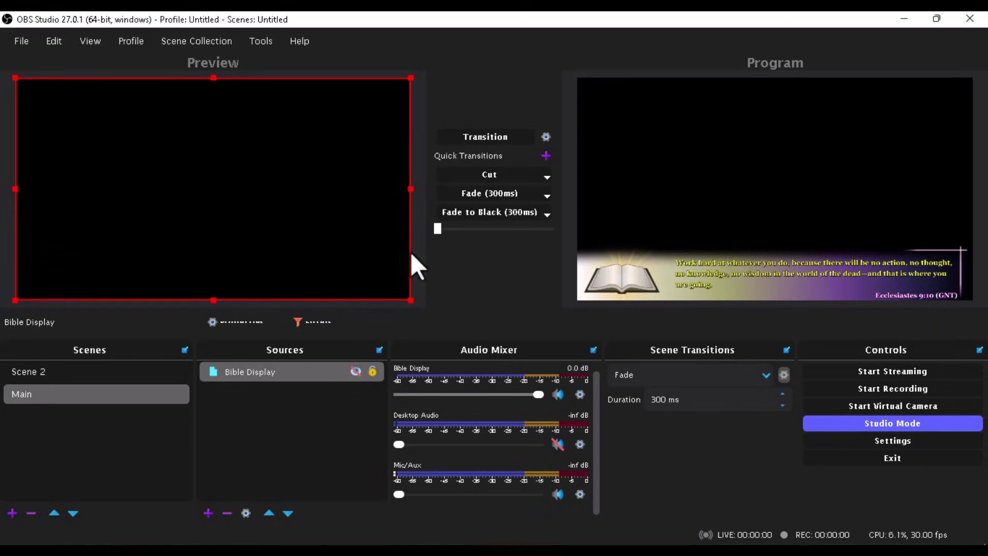
click(478, 138)
click(355, 371)
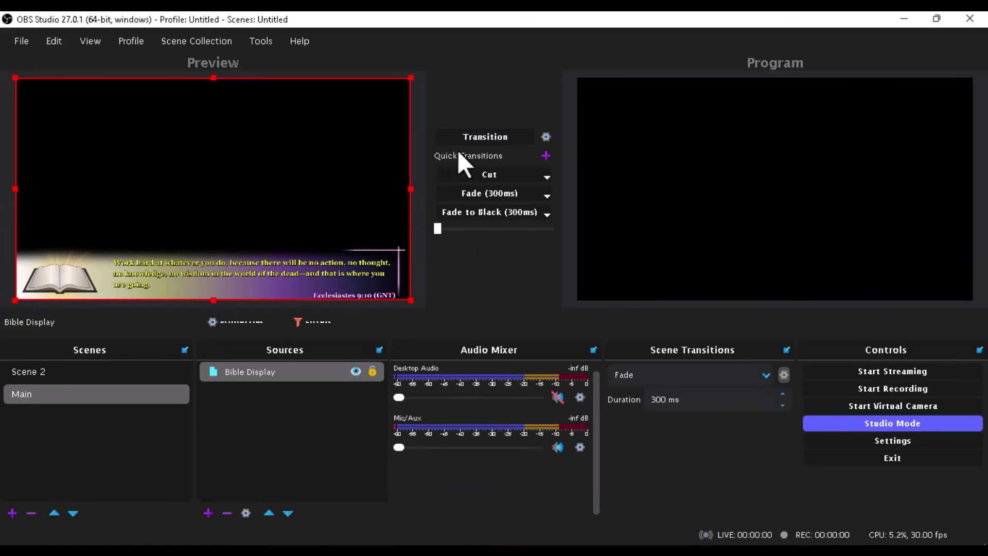
click(464, 135)
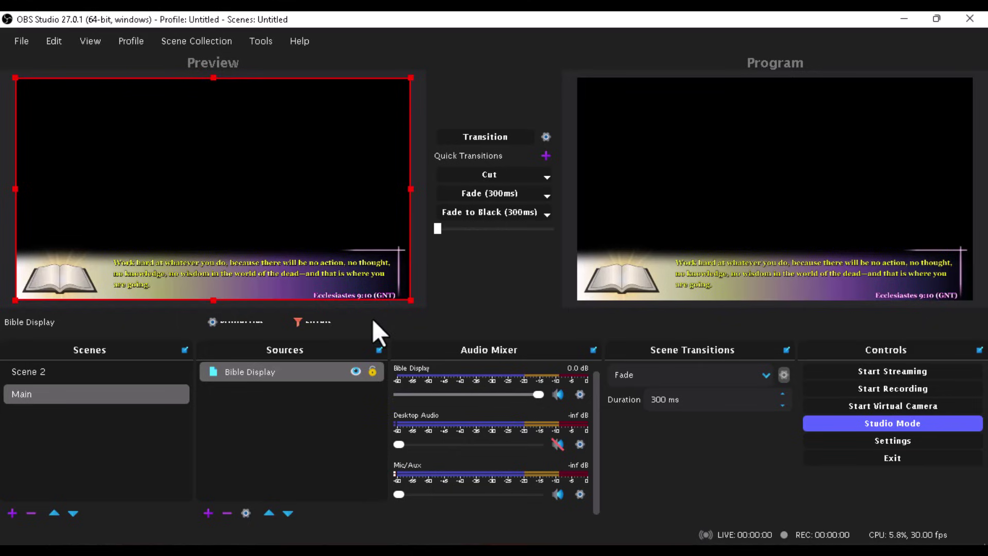
click(355, 370)
click(482, 136)
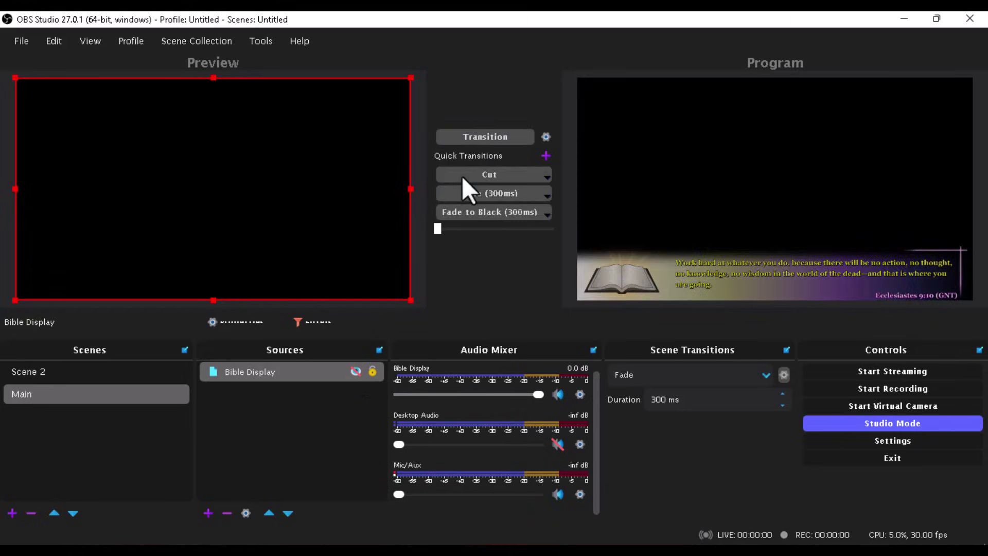
click(355, 371)
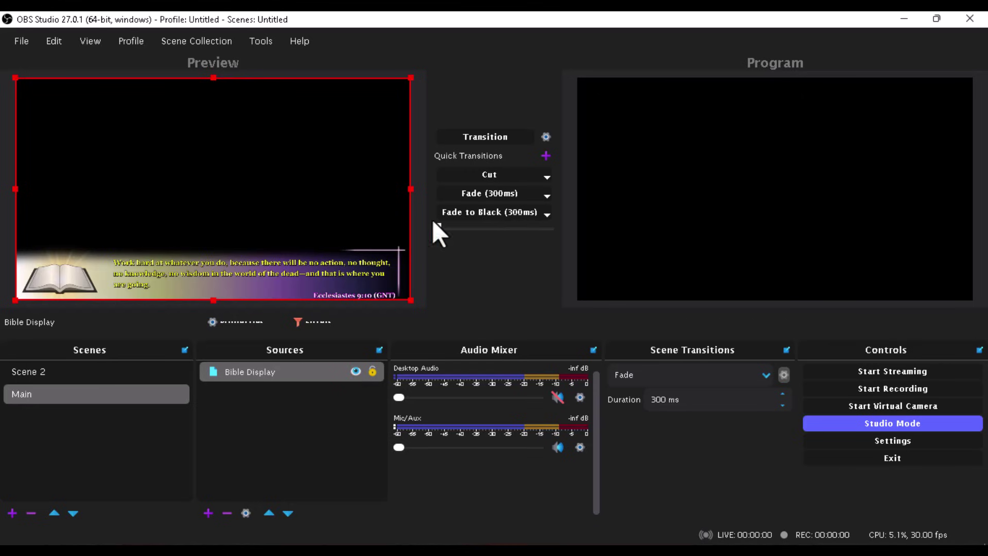
click(473, 136)
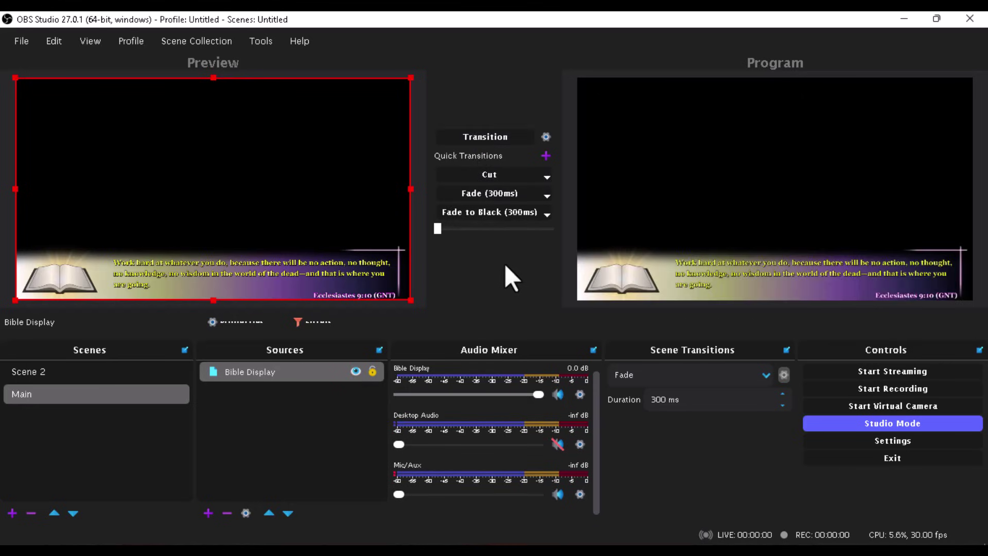